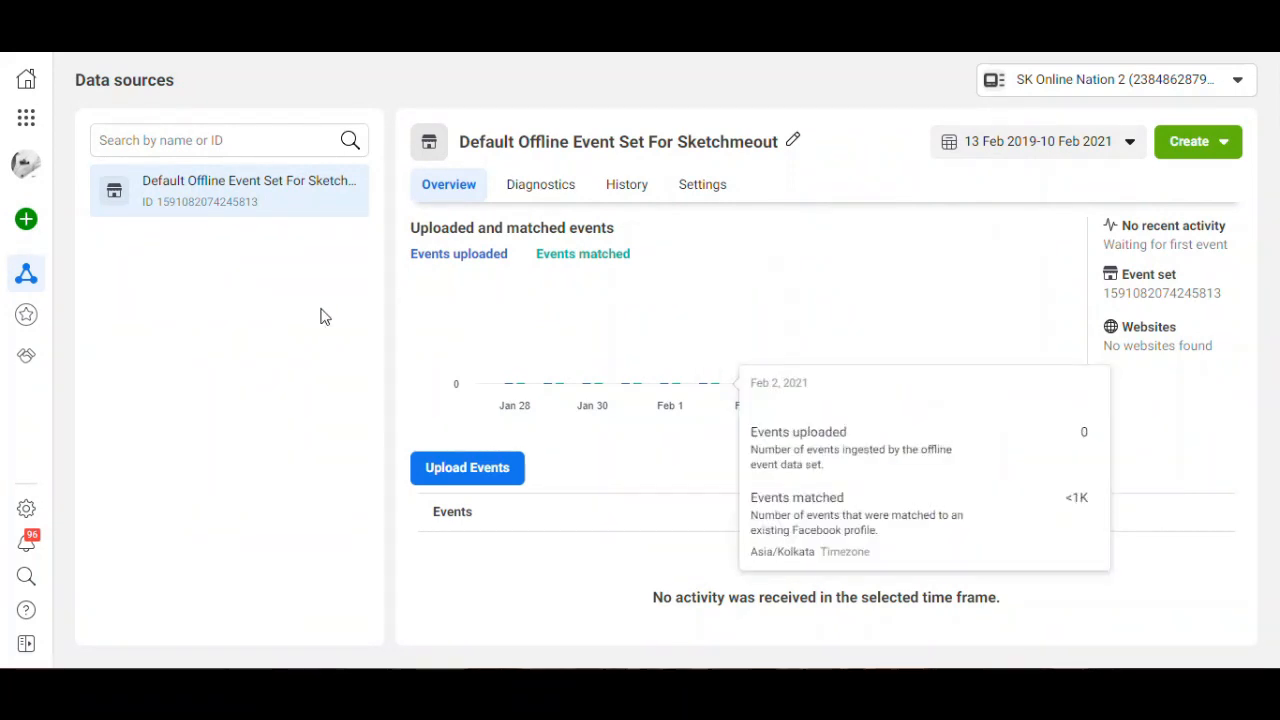
# - Connect a new web data source using Facebook pixel as the connection method
pyautogui.moveTo(26, 245)
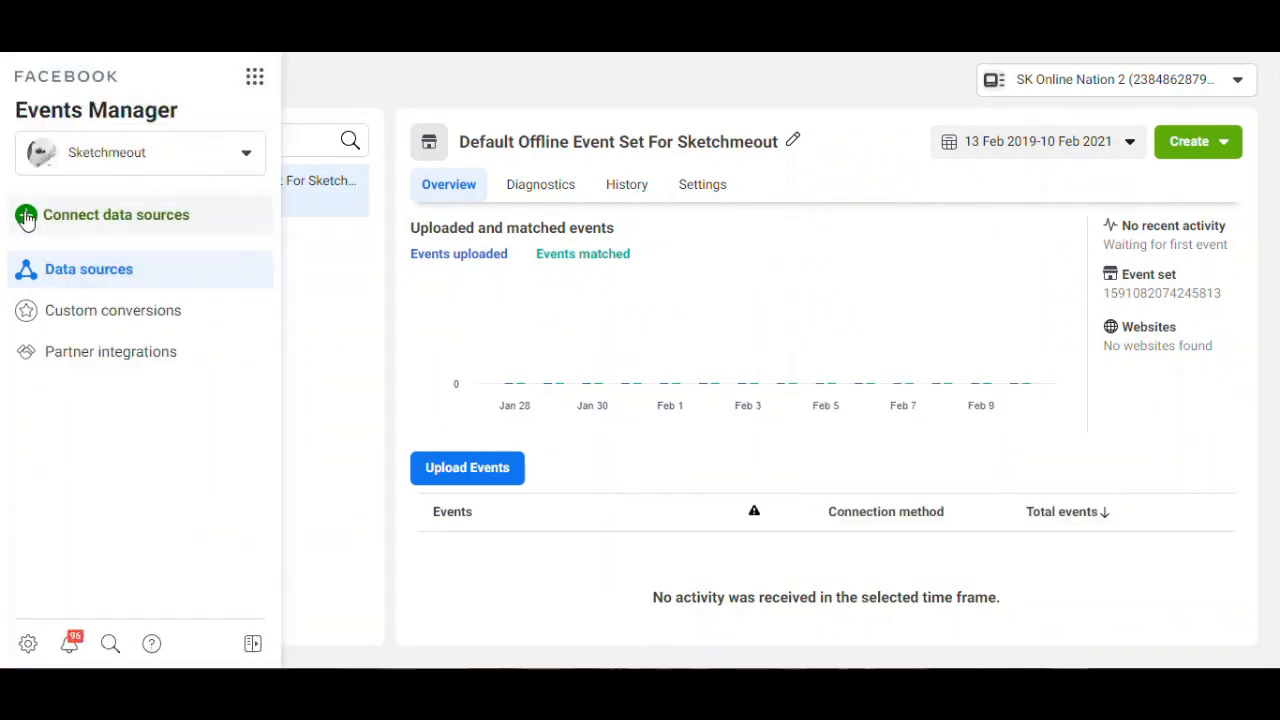
pyautogui.click(141, 220)
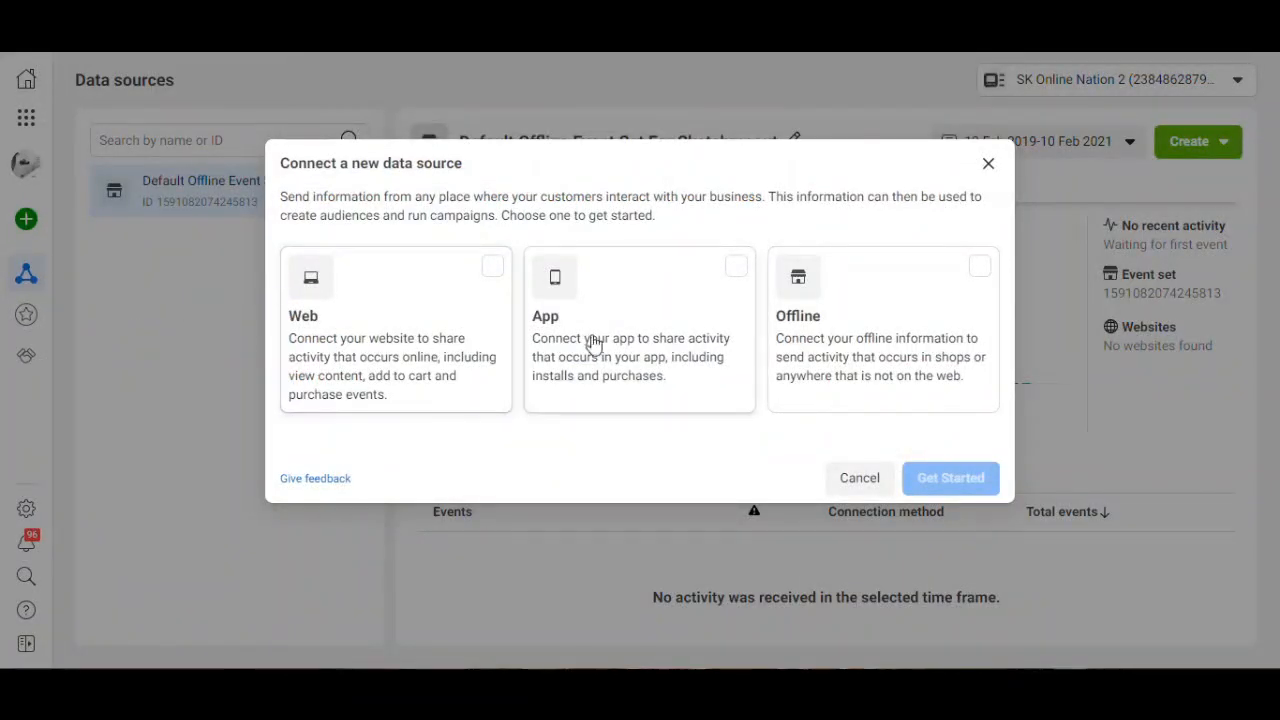
pyautogui.click(488, 280)
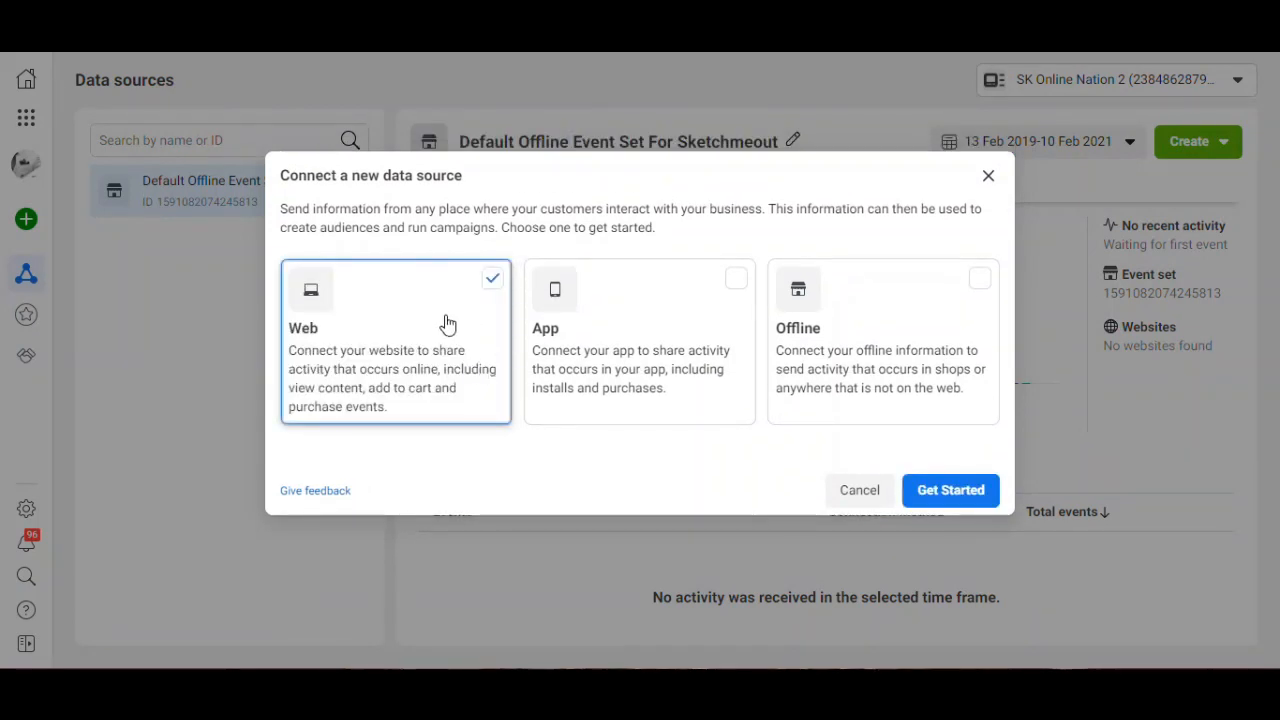
pyautogui.click(952, 500)
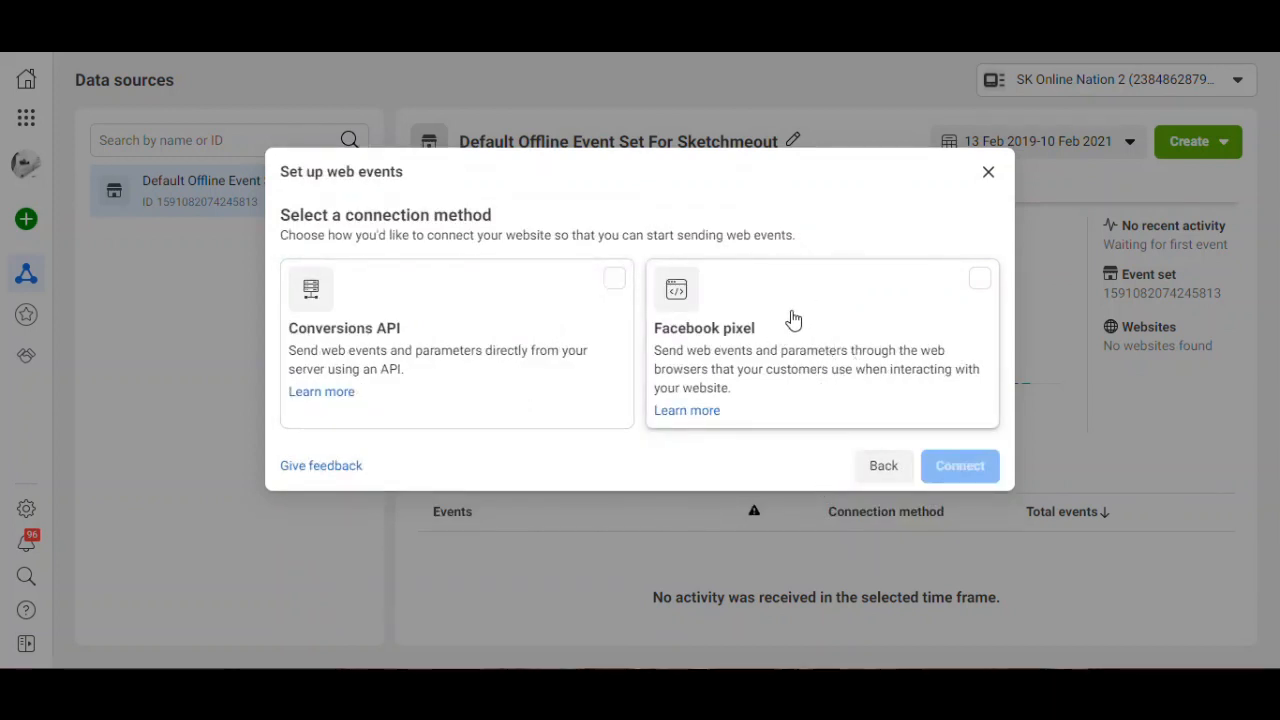
pyautogui.click(942, 303)
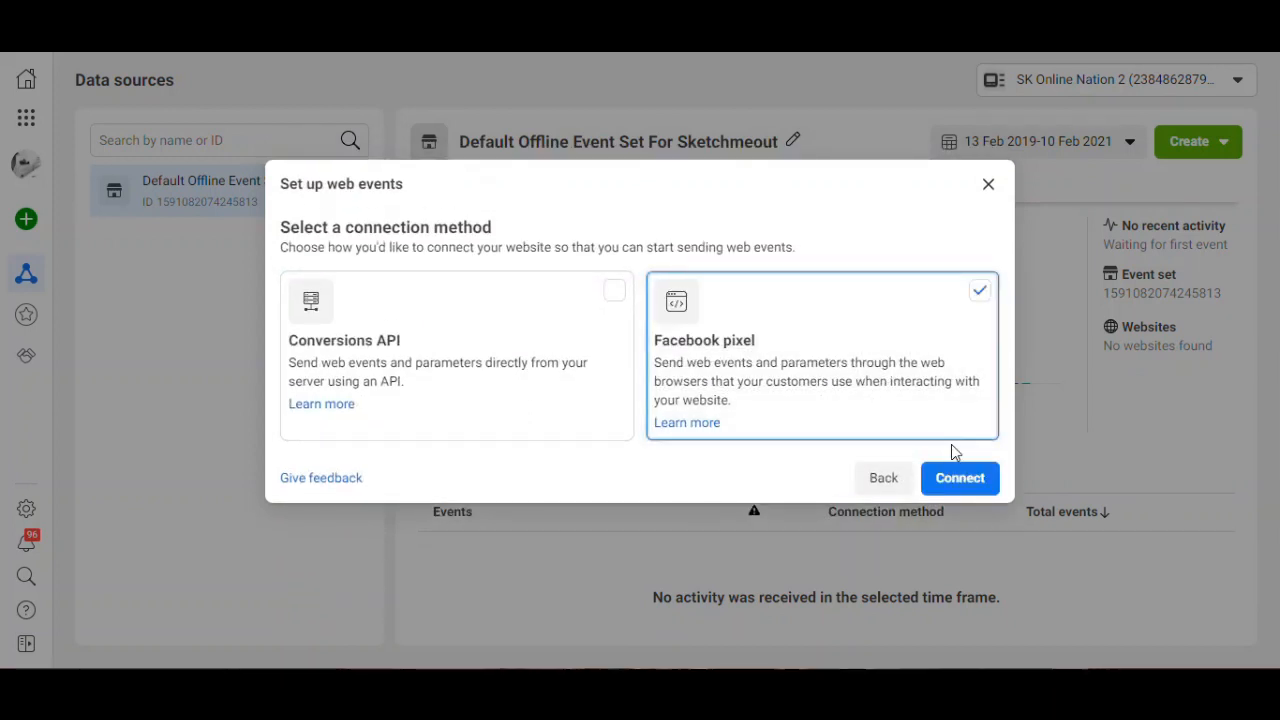
pyautogui.click(966, 480)
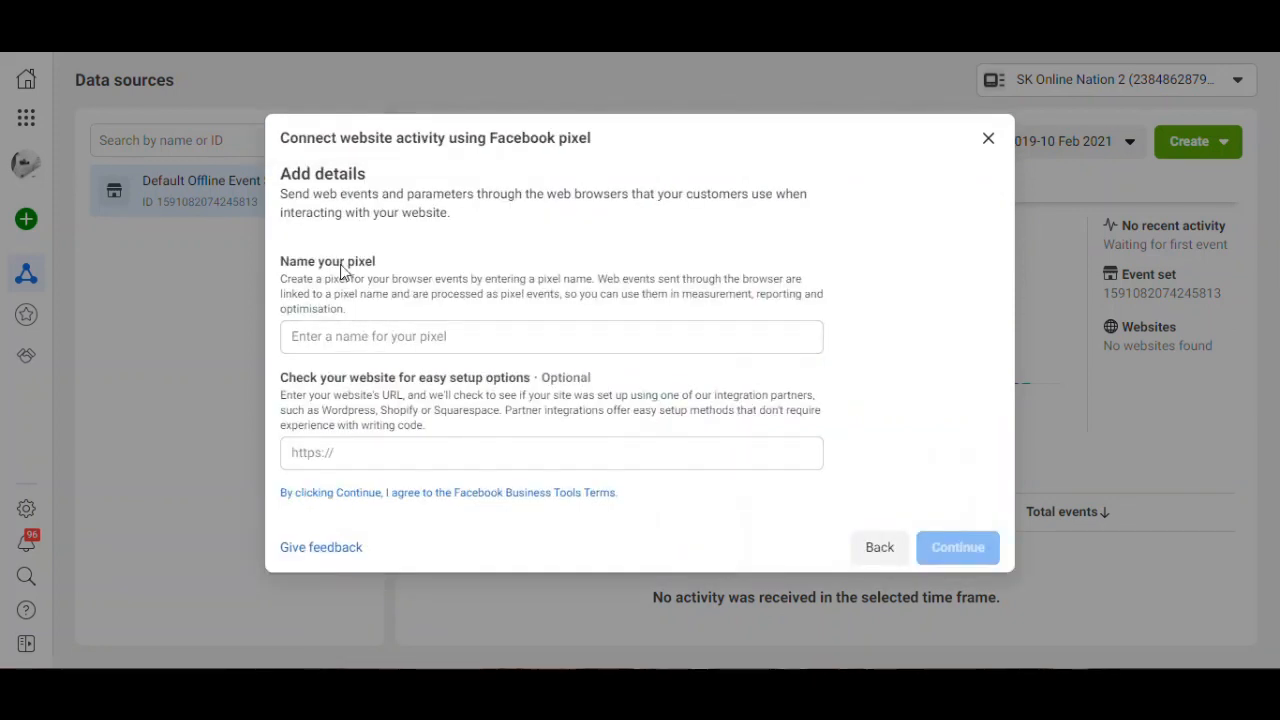
# - Name the pixel "SK Online Nation 2 pixel" and continue without entering a website URL
pyautogui.click(360, 336)
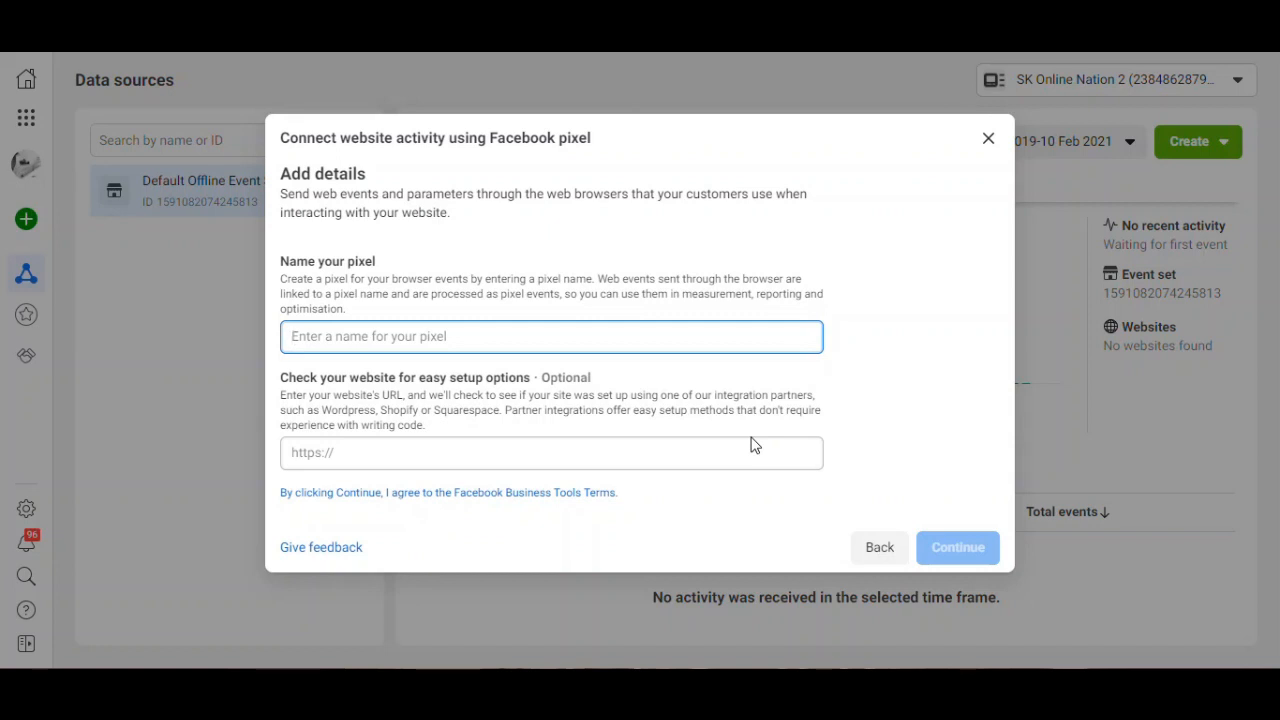
pyautogui.write('SK')
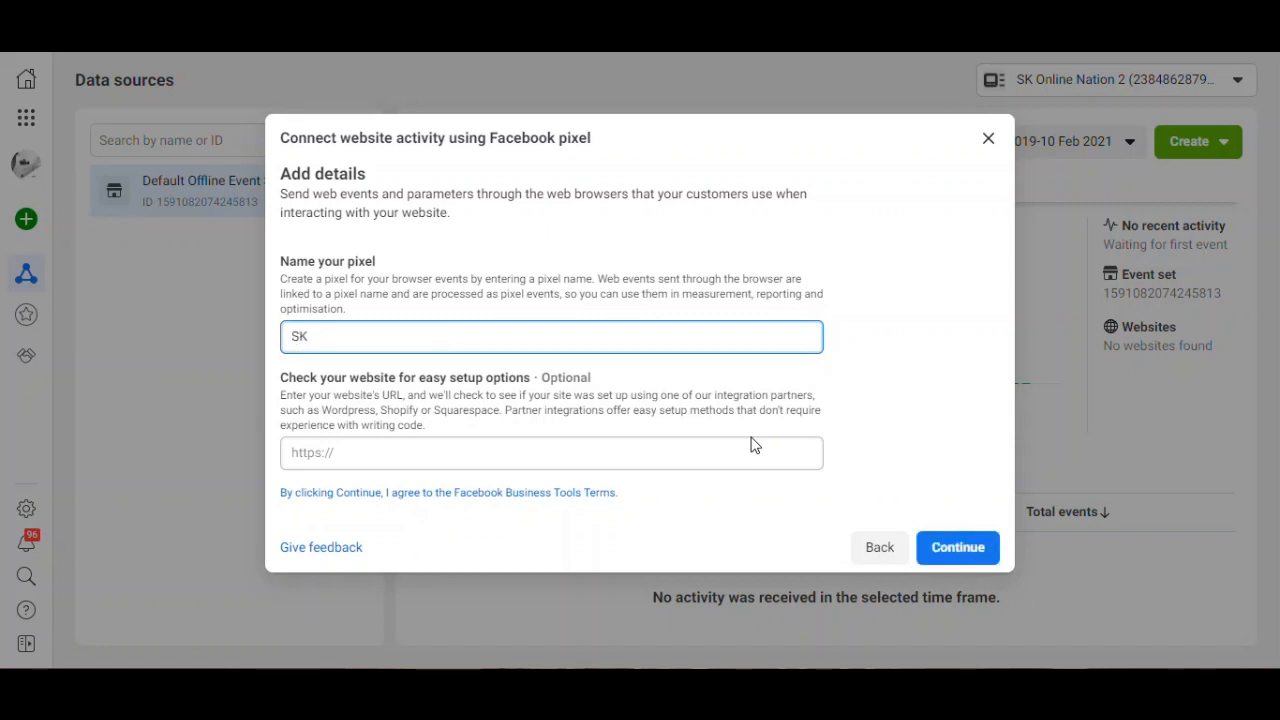
pyautogui.write(' ONLINE')
pyautogui.press('BackSpace')
pyautogui.press('BackSpace')
pyautogui.write('Nation 2')
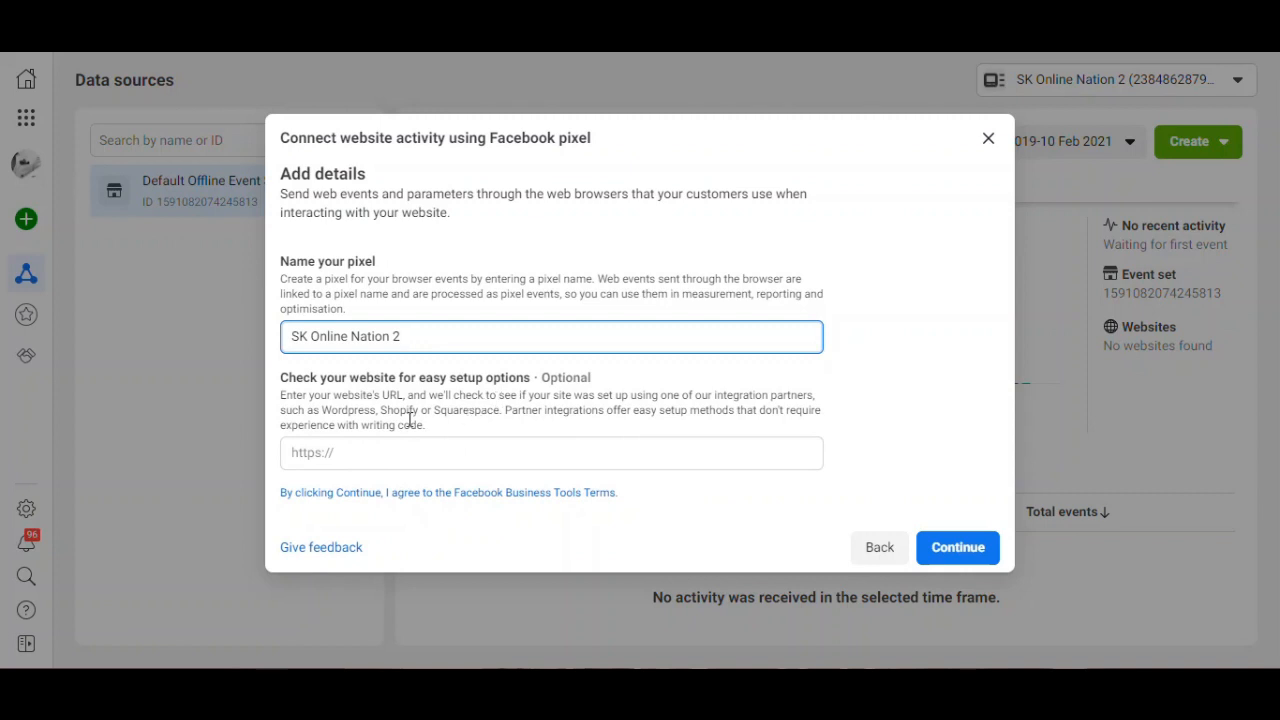
pyautogui.click(880, 358)
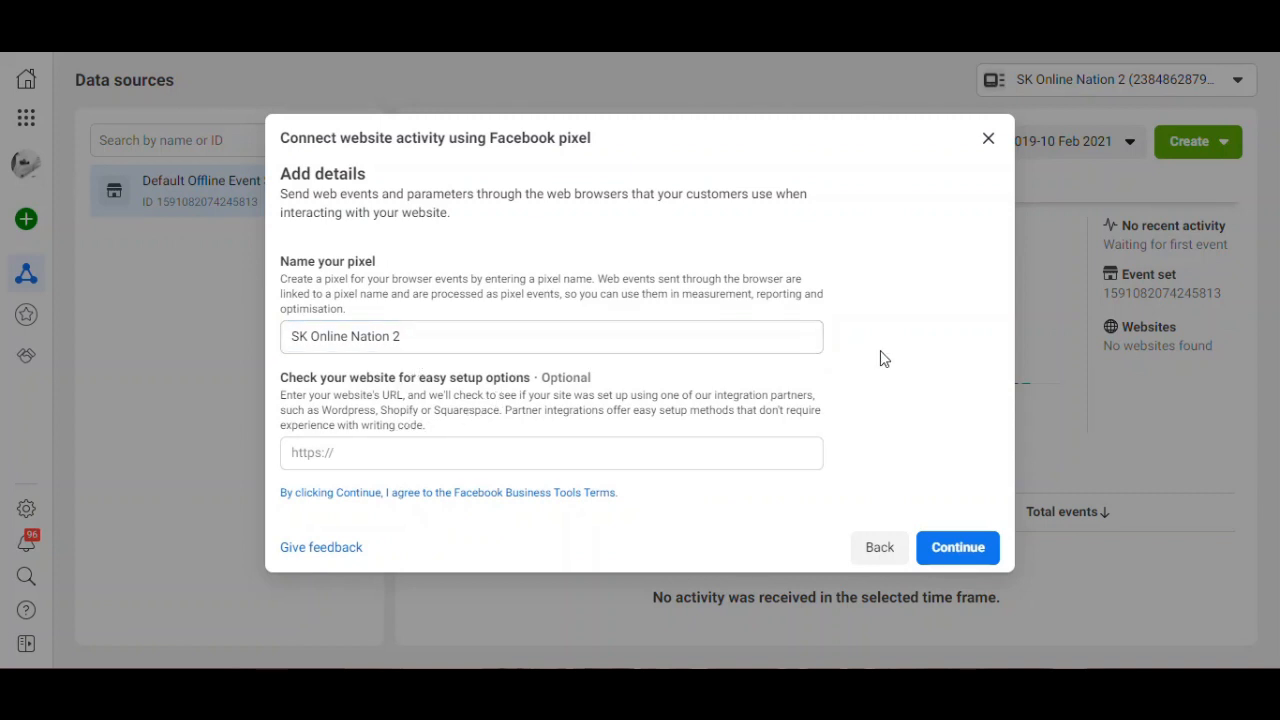
pyautogui.click(418, 337)
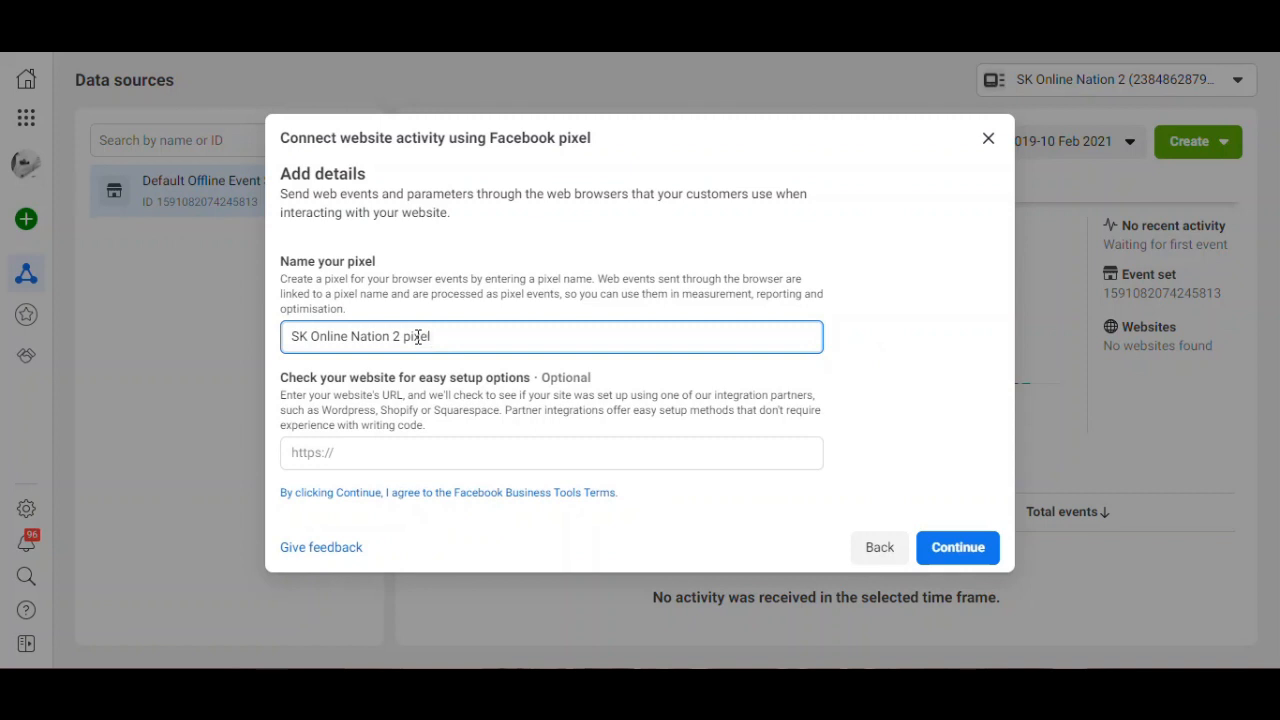
pyautogui.click(962, 549)
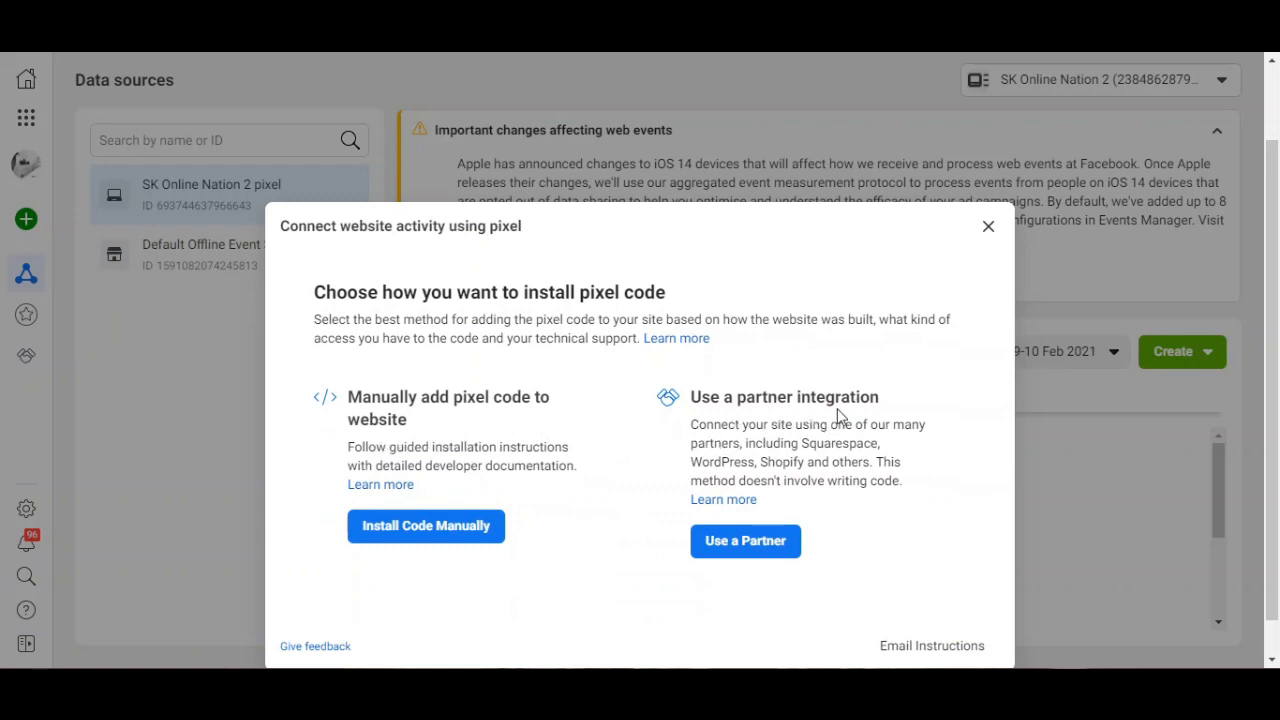
# - Choose partner integration for installing the pixel code, with Google Tag Manager as the partner, and continue past the introduction
pyautogui.click(750, 553)
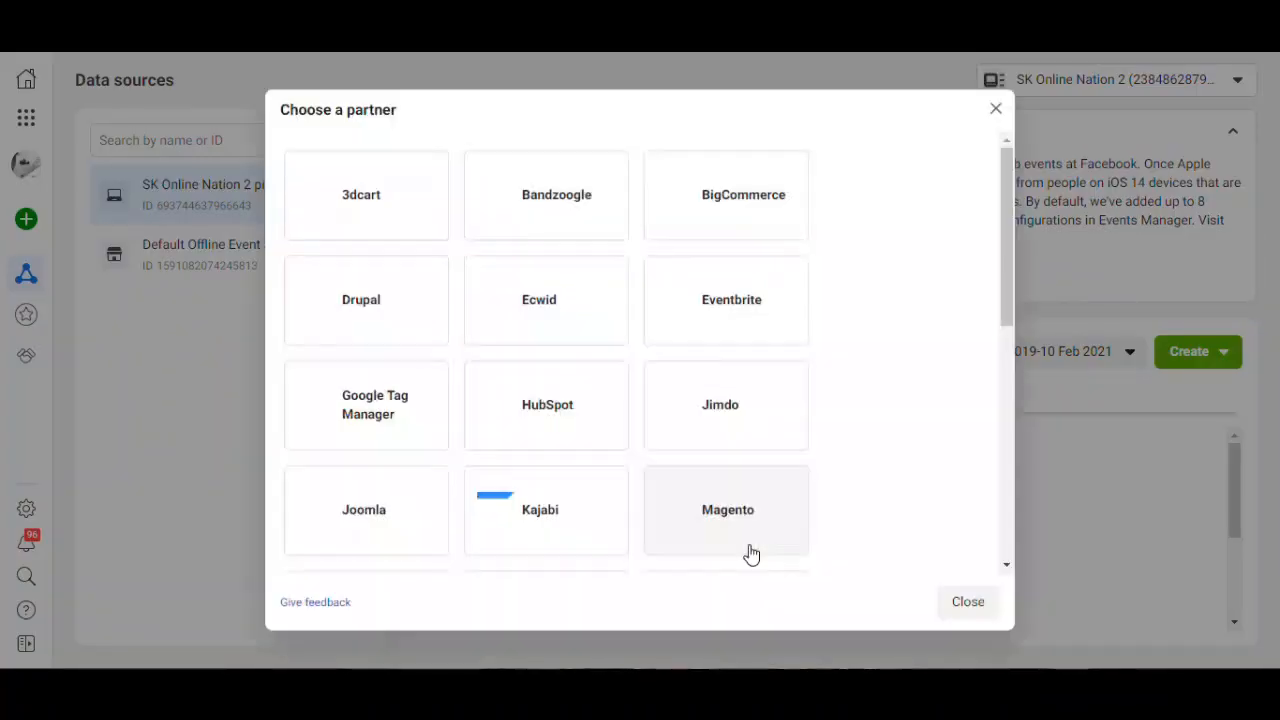
pyautogui.click(388, 418)
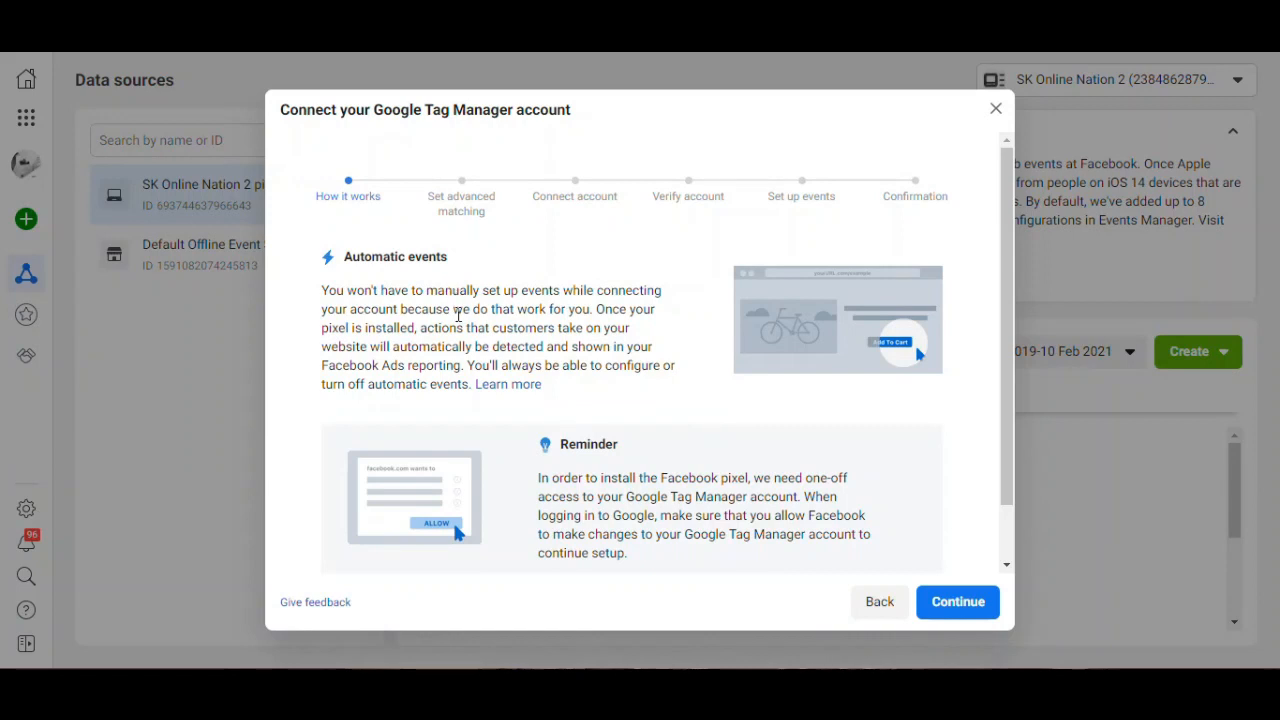
pyautogui.click(956, 619)
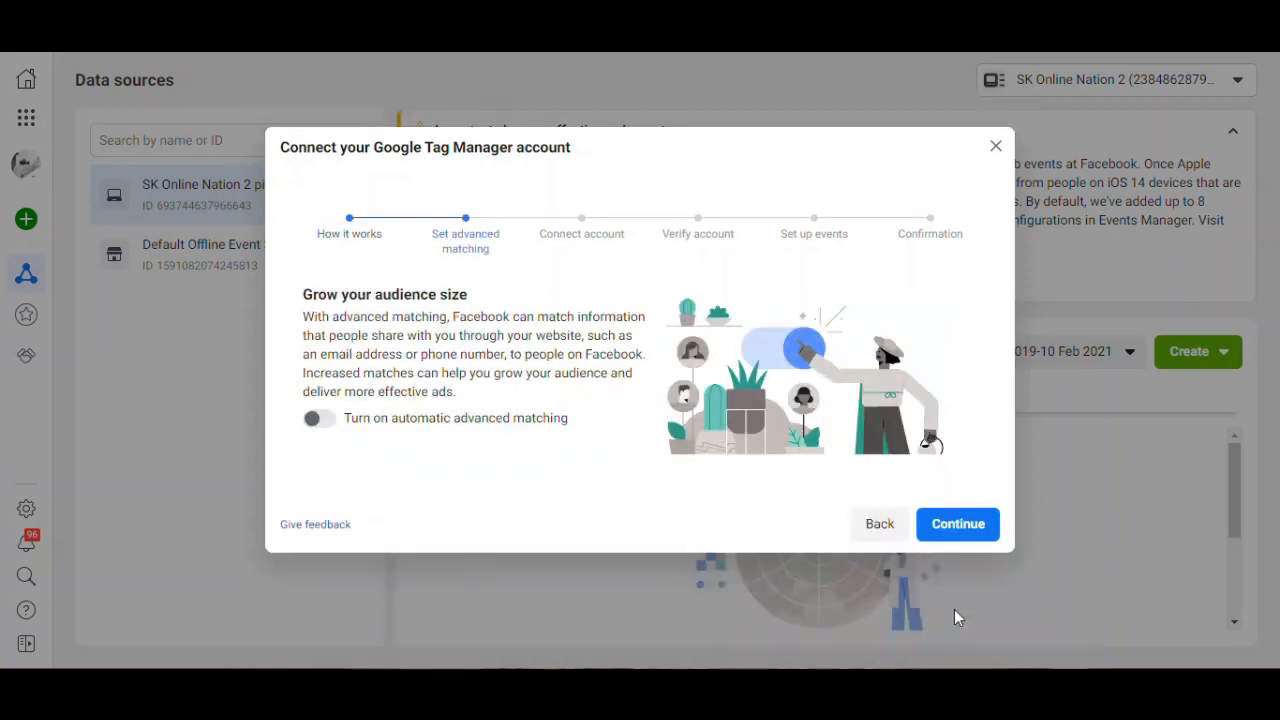
# - Turn on automatic advanced matching and finish the Tag Manager setup with account Einvestyle and container einvestyle.com
pyautogui.click(320, 425)
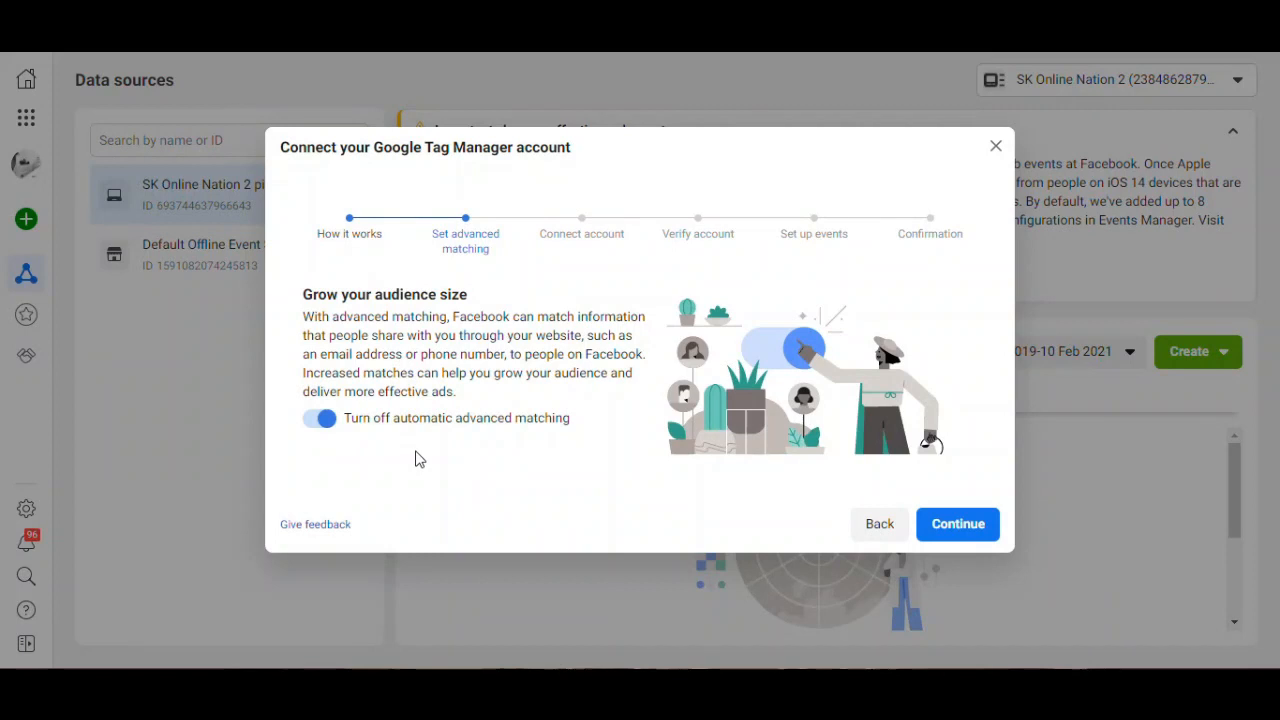
pyautogui.click(960, 536)
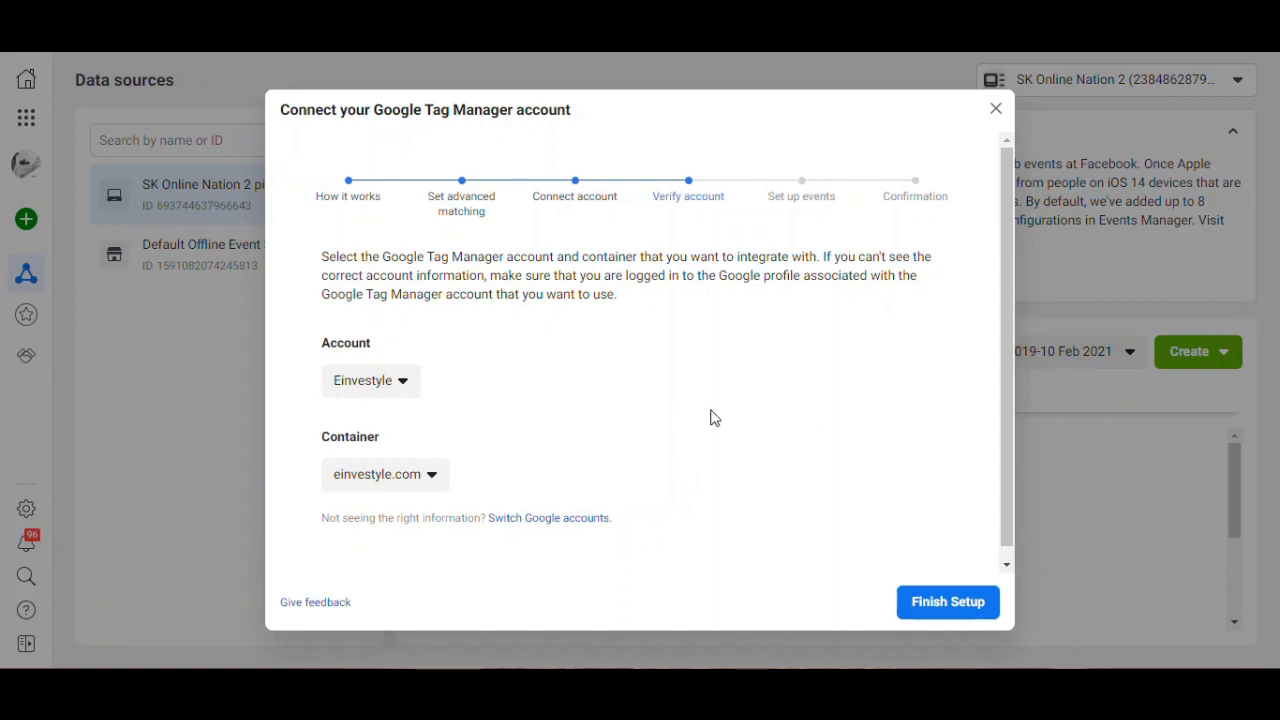
pyautogui.click(948, 604)
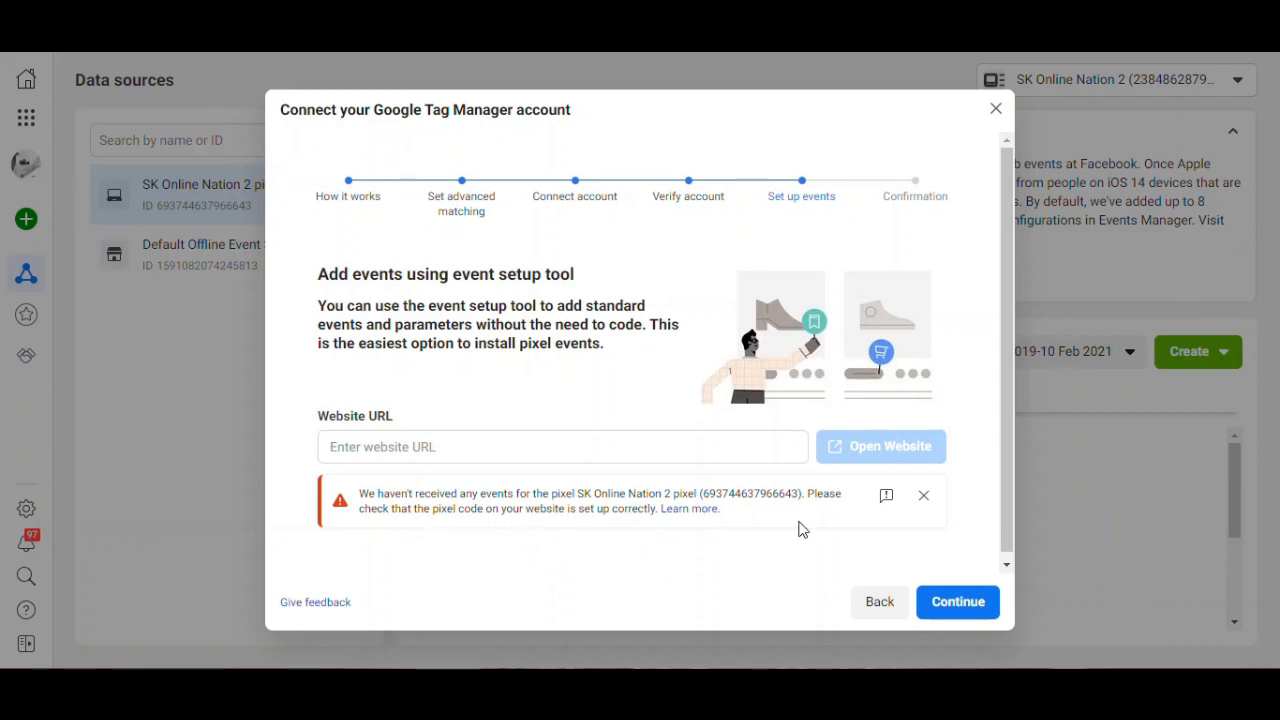
# - Dismiss the pixel warning, enter einvestyle.com as the event setup website URL, and continue to the confirmation stage
pyautogui.click(922, 498)
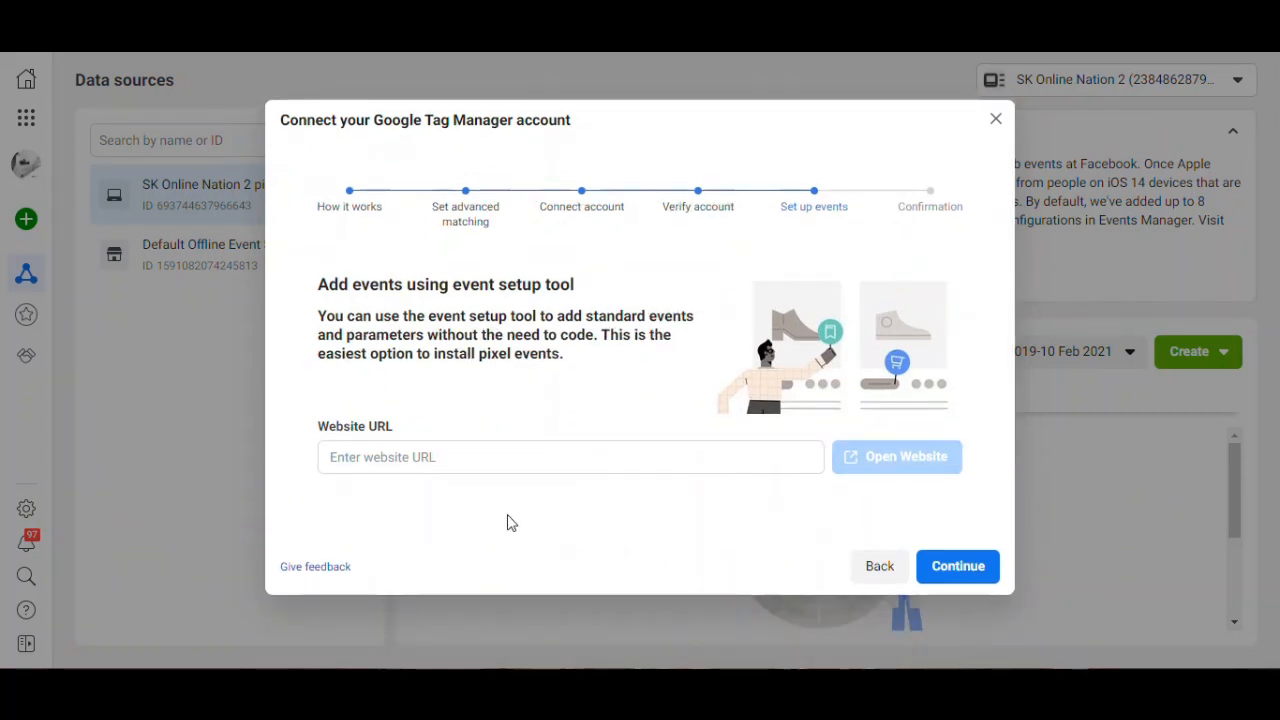
pyautogui.click(353, 456)
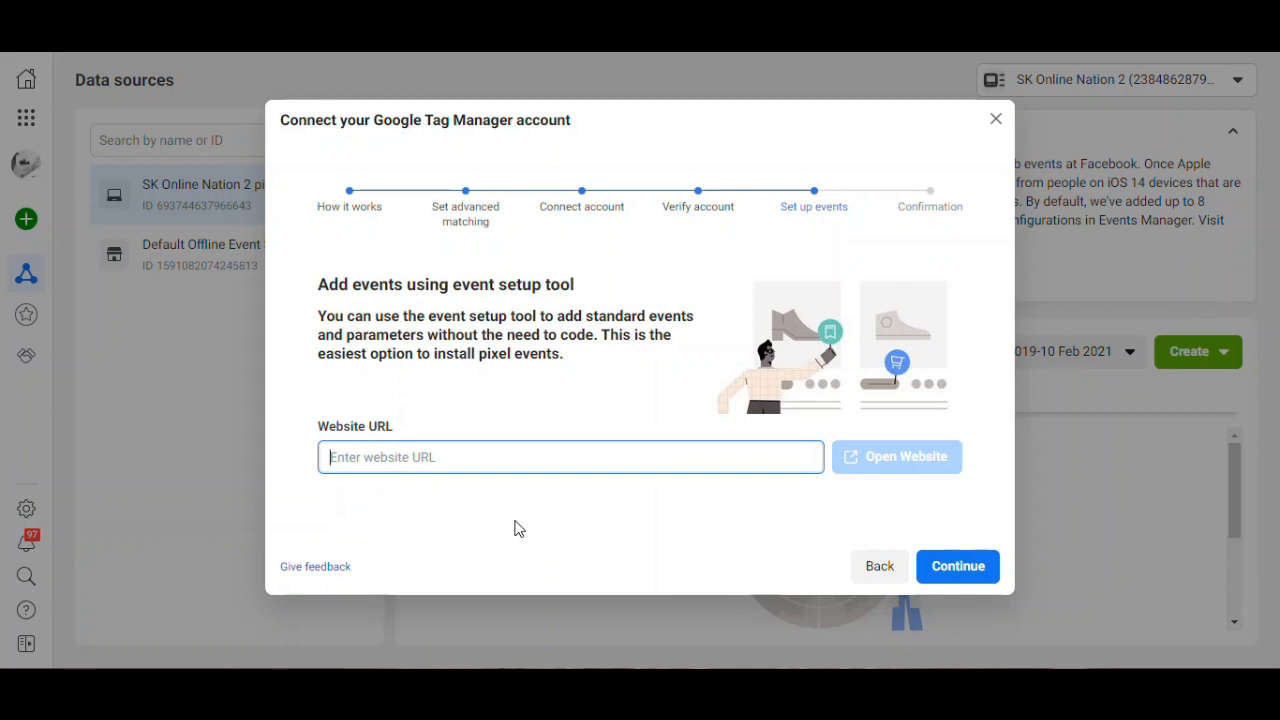
pyautogui.write('einvestyle.com')
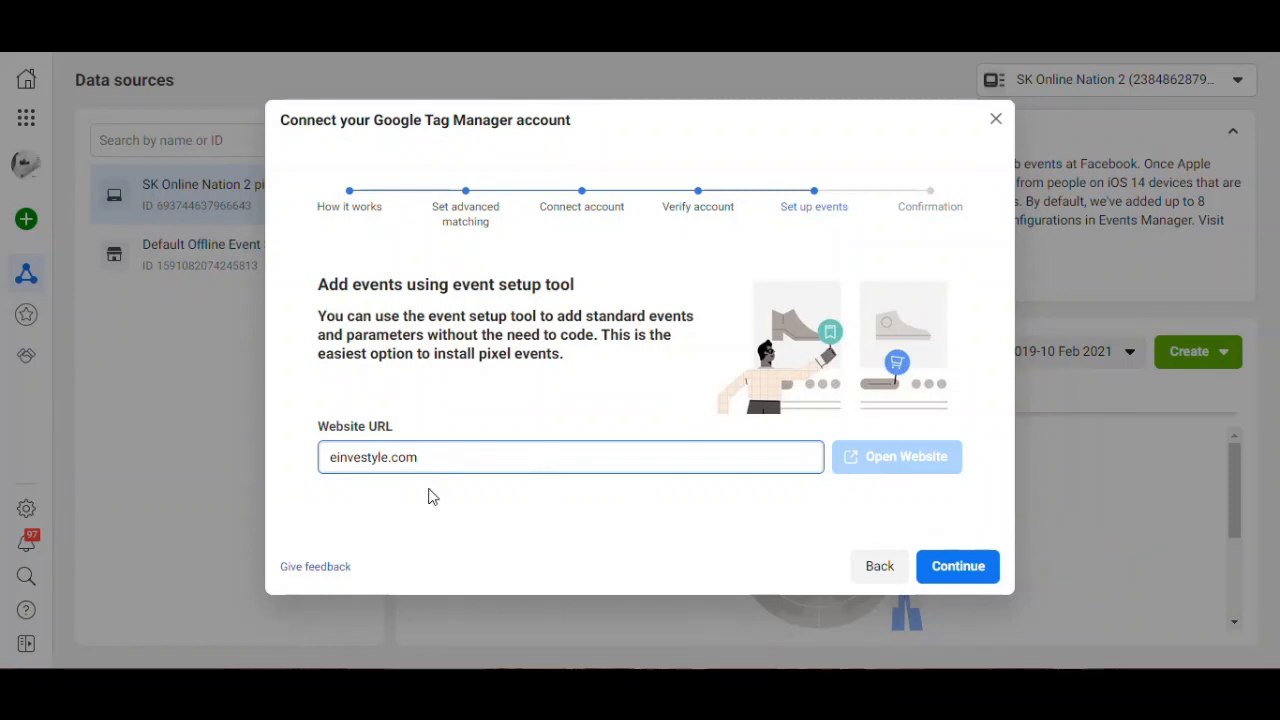
pyautogui.click(680, 500)
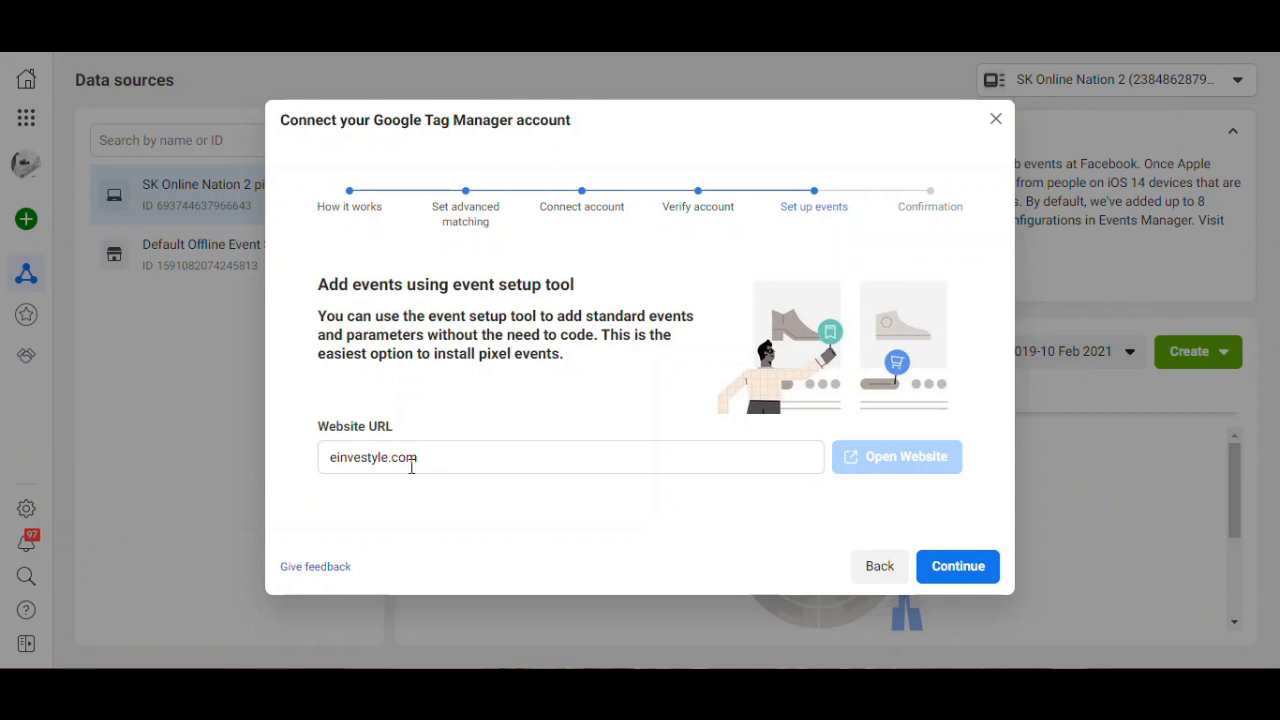
pyautogui.moveTo(422, 456); pyautogui.dragTo(300, 461)
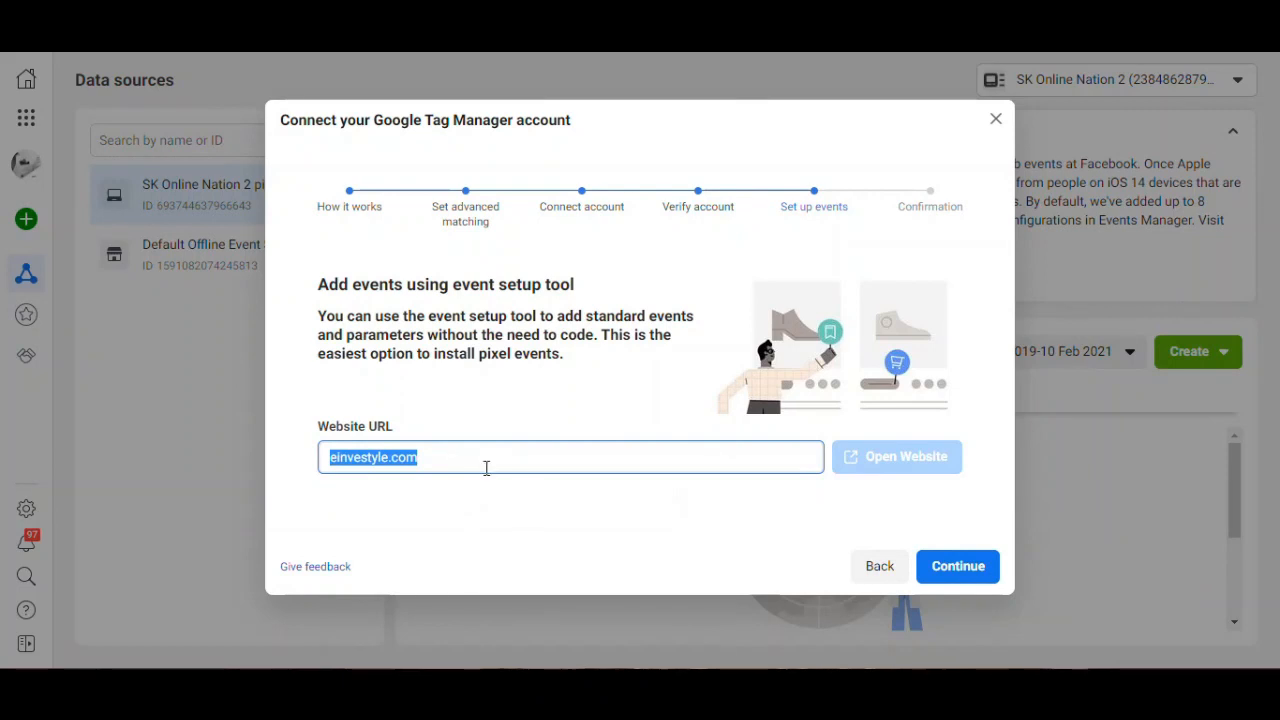
pyautogui.click(485, 506)
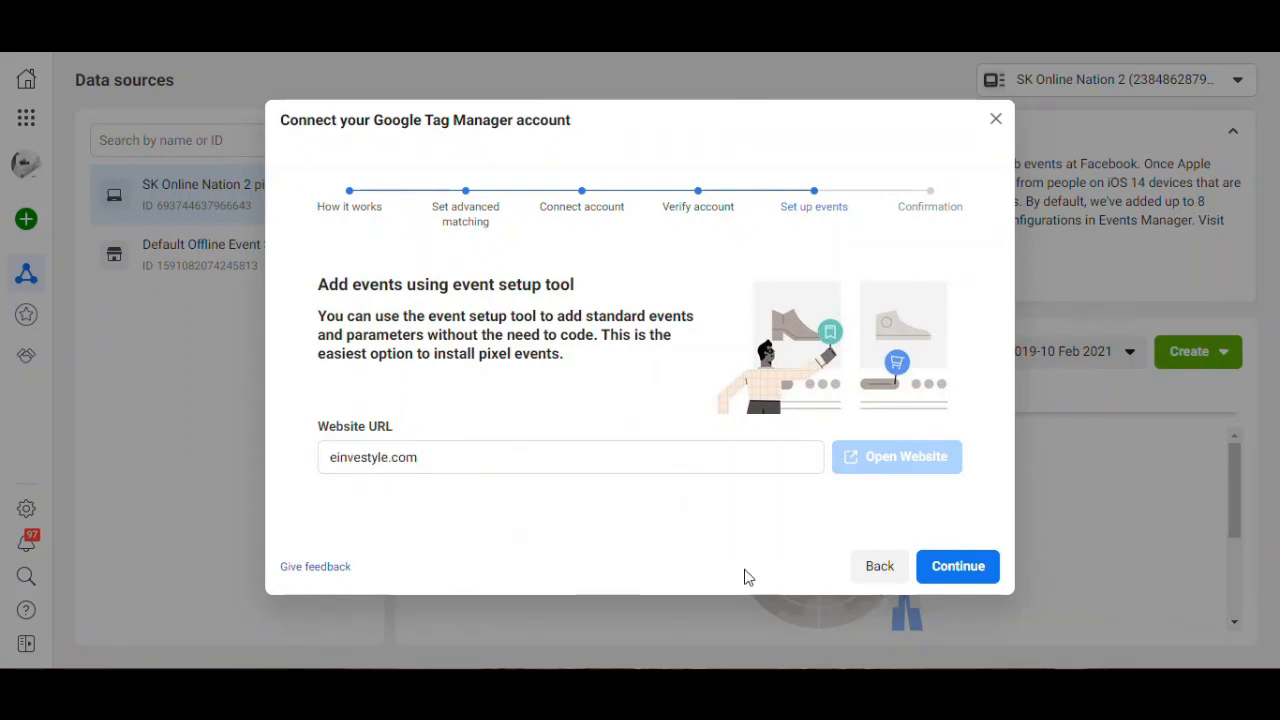
pyautogui.click(966, 572)
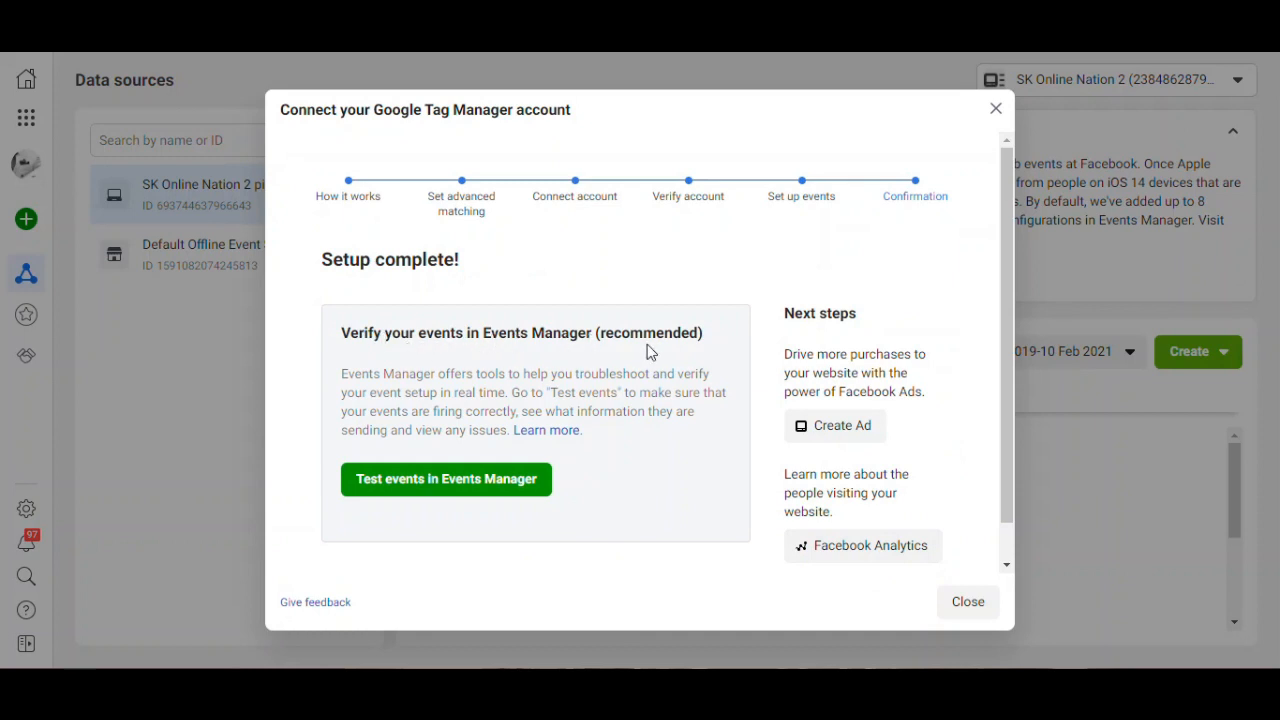
# - Open the event testing page of the SK Online Nation 2 pixel in Events Manager and look through it
pyautogui.click(437, 483)
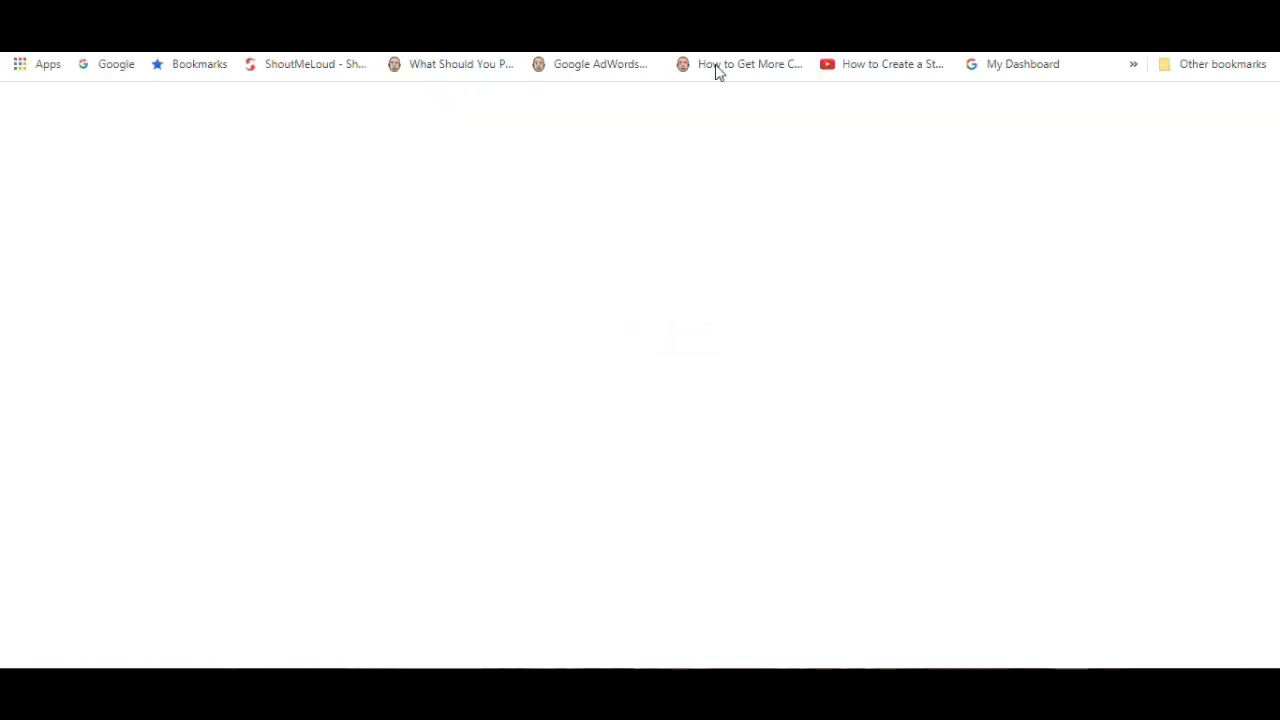
pyautogui.click(200, 36)
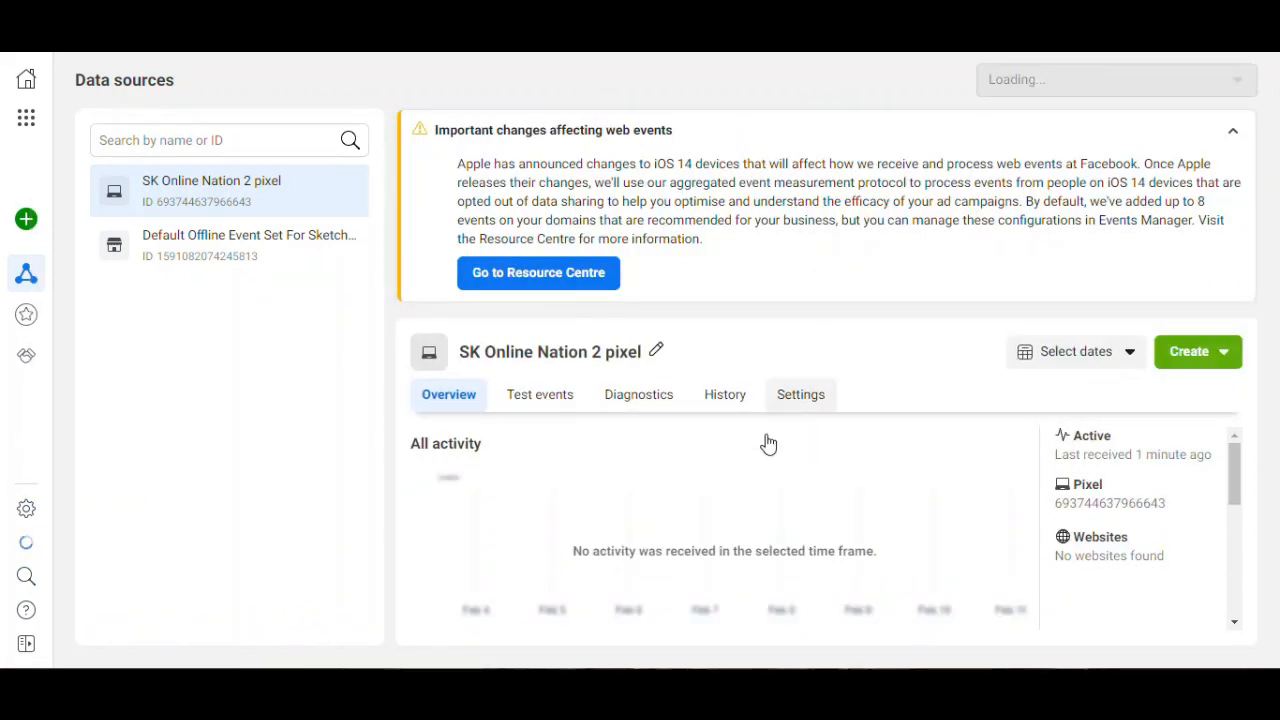
pyautogui.click(540, 404)
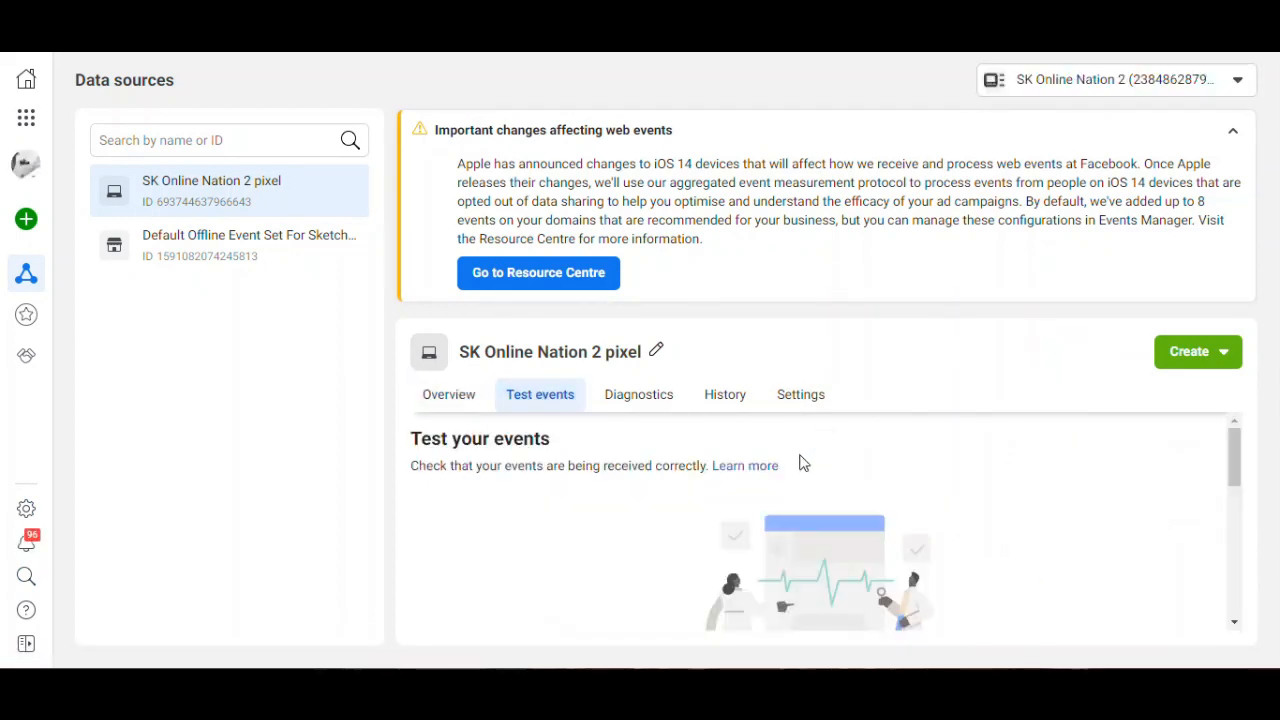
pyautogui.scroll(-3, 805, 456)
pyautogui.scroll(-2, 801, 456)
pyautogui.scroll(3, 800, 465)
pyautogui.scroll(3, 802, 465)
# - Switch to a new browser tab and open the einvestyle.com website
pyautogui.click(740, 10)
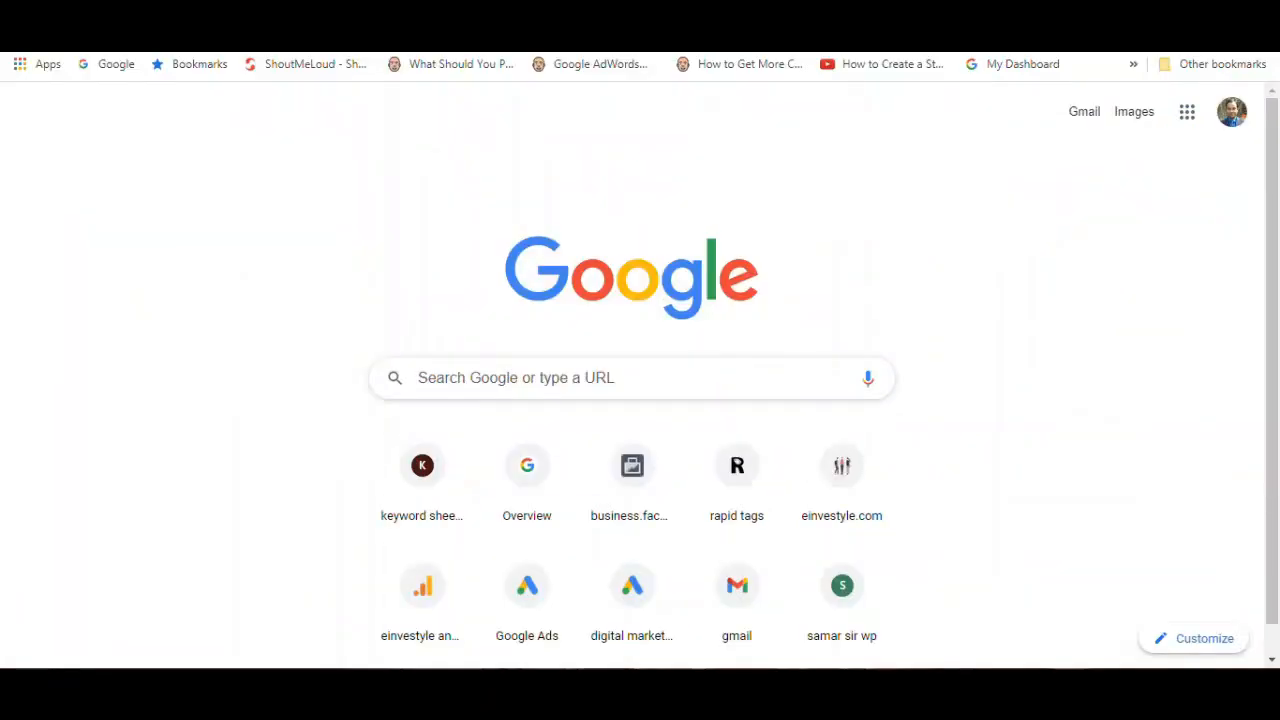
pyautogui.click(558, 379)
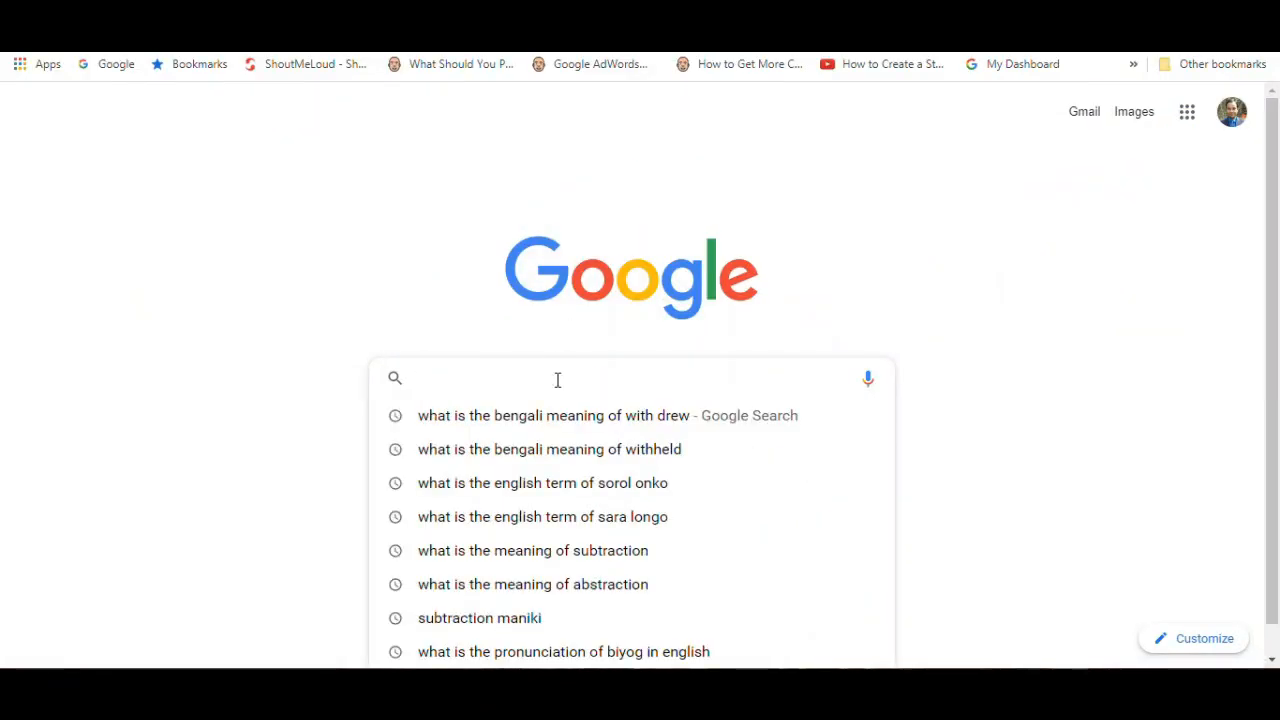
pyautogui.write('ei')
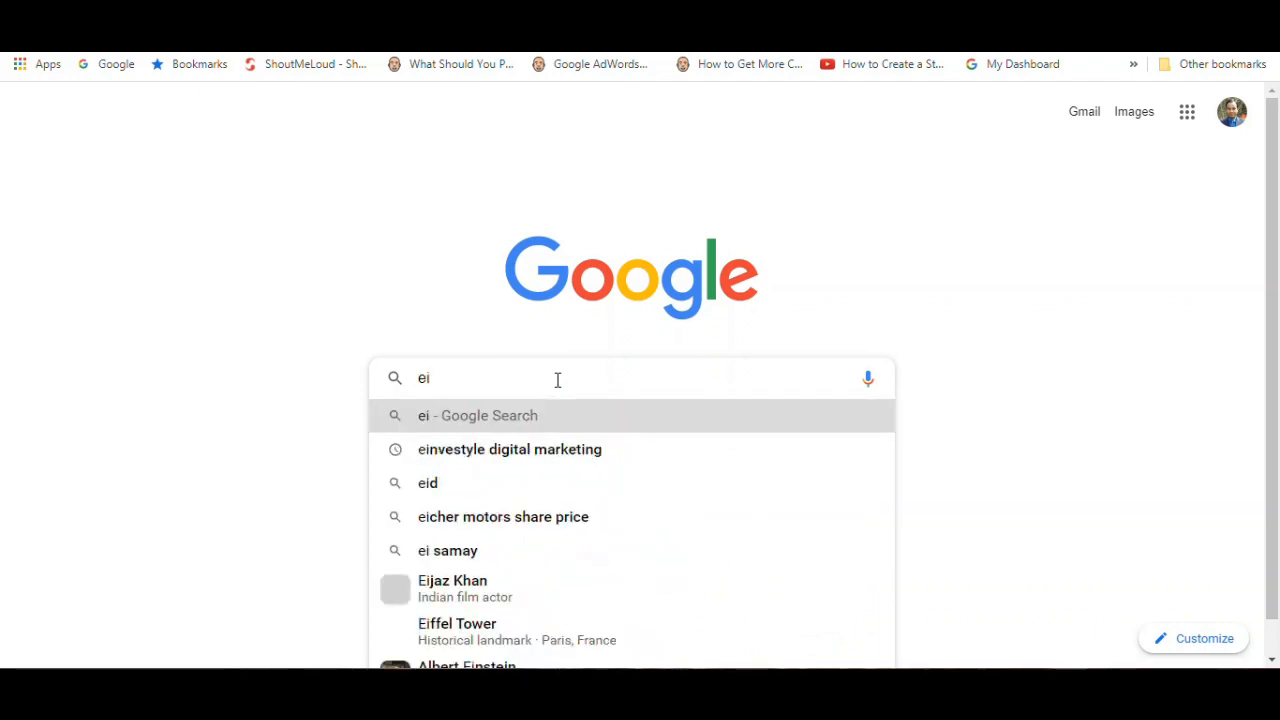
pyautogui.write('nve')
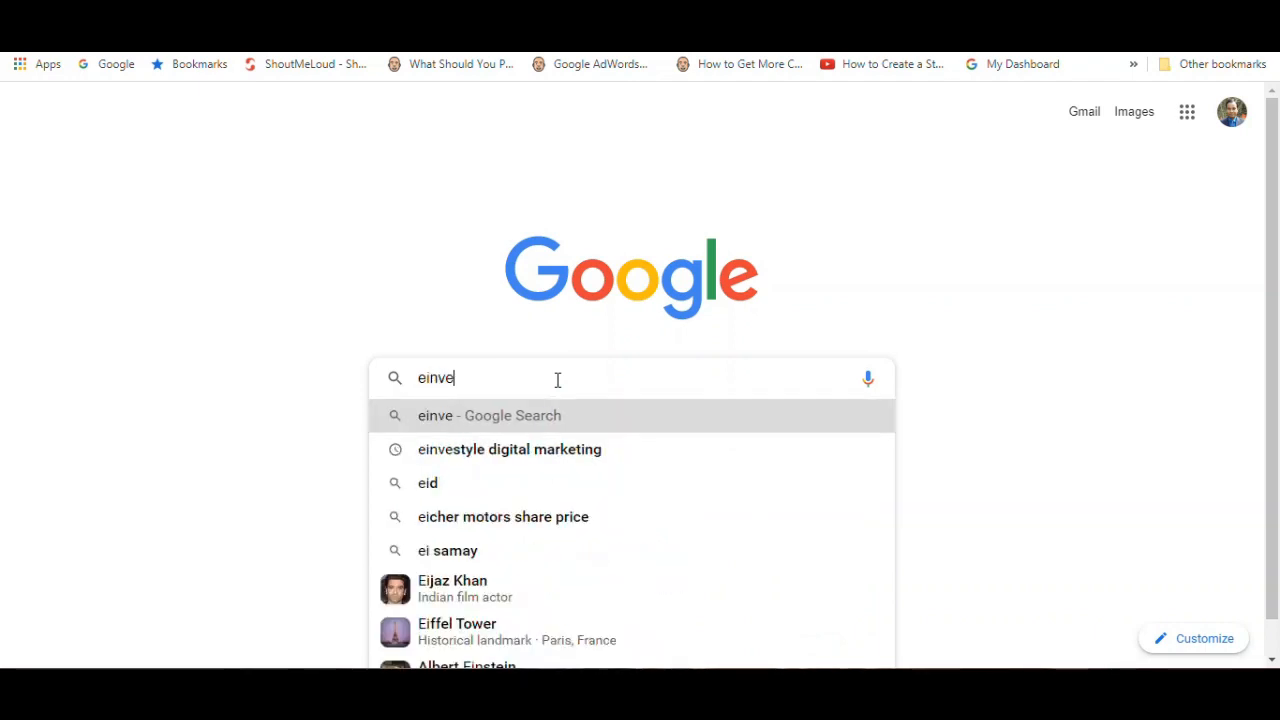
pyautogui.write('st')
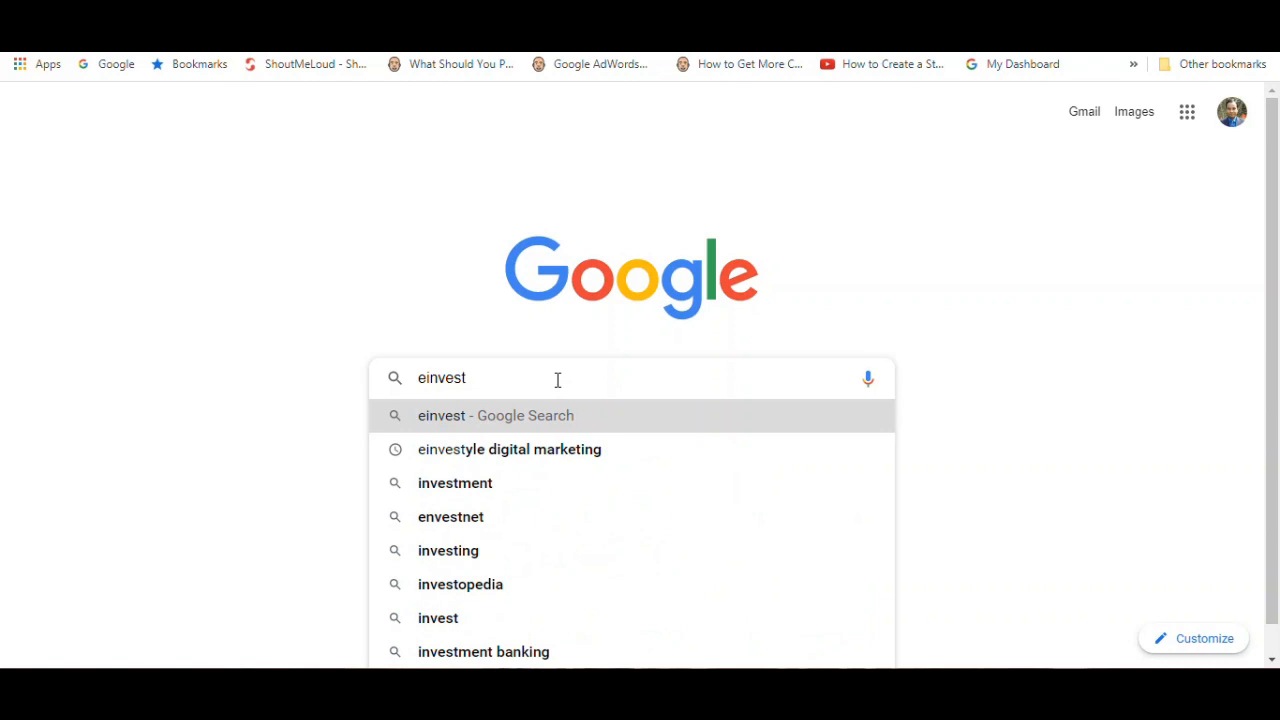
pyautogui.write('yle')
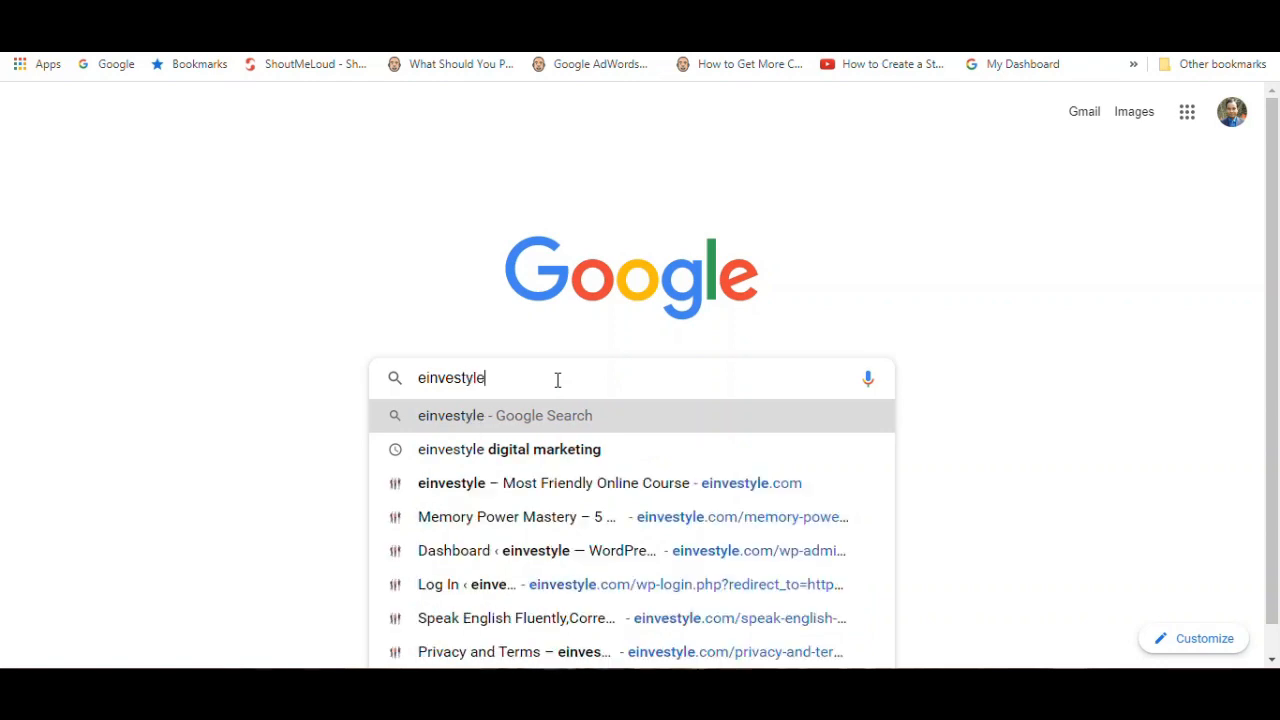
pyautogui.write('.com')
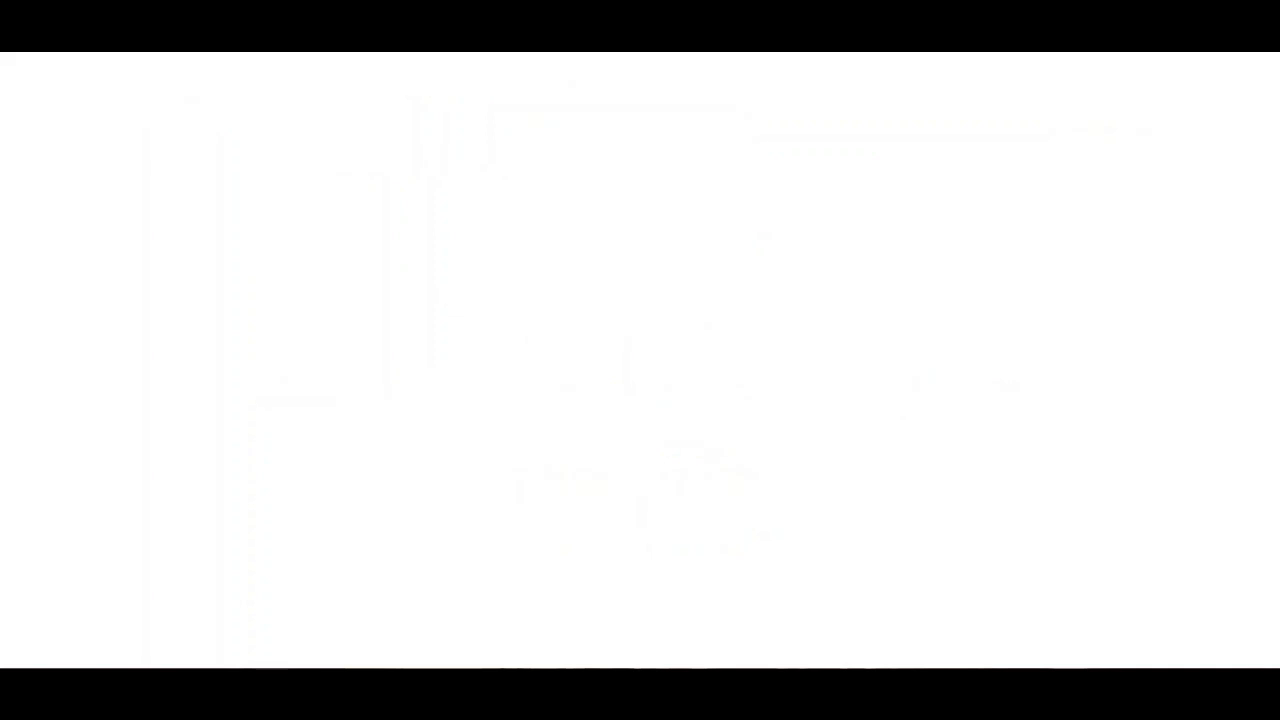
# - Review the browser and server test event instructions on the SK Online Nation 2 pixel's event testing page
pyautogui.scroll(-2, 855, 462)
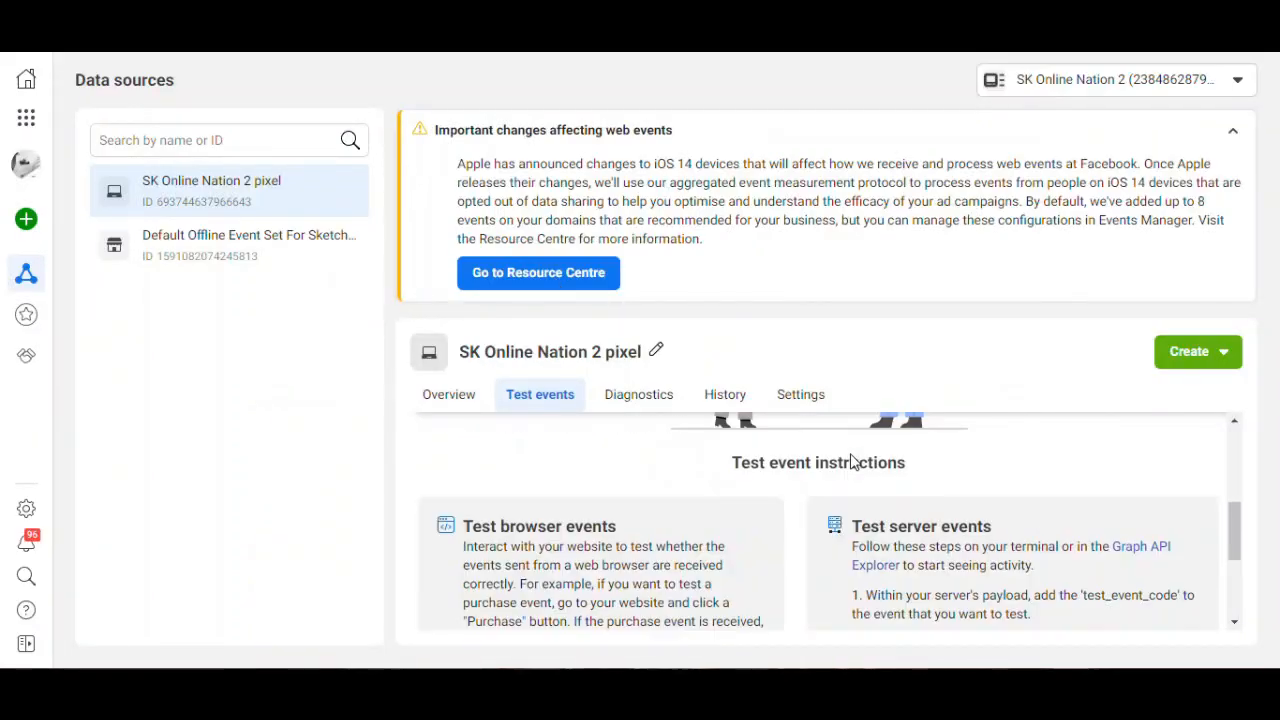
pyautogui.click(550, 395)
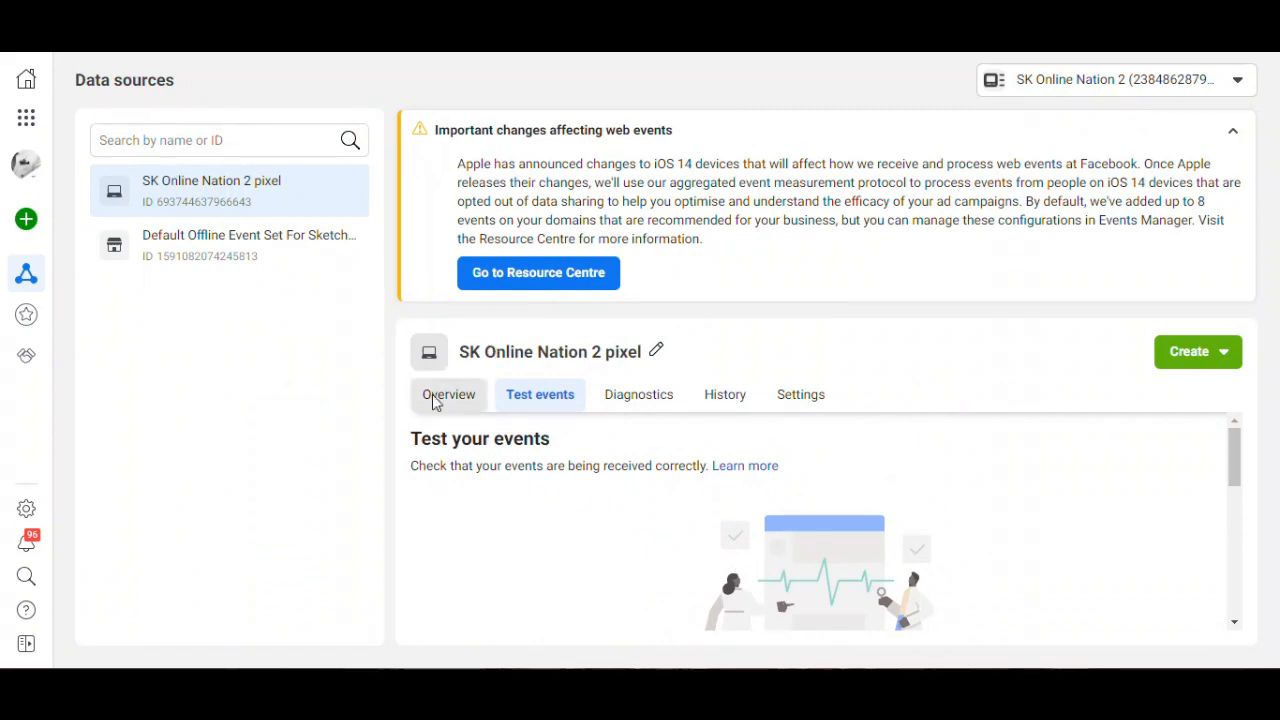
pyautogui.click(555, 400)
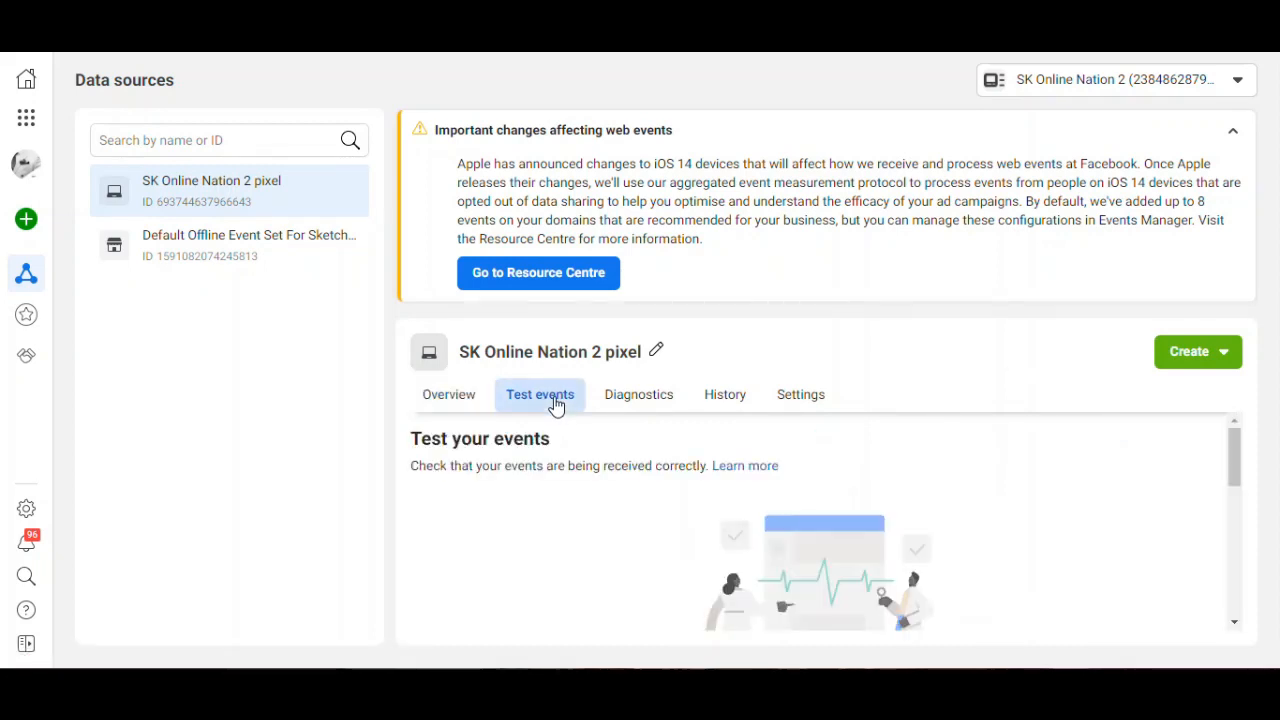
pyautogui.scroll(-10, 680, 470)
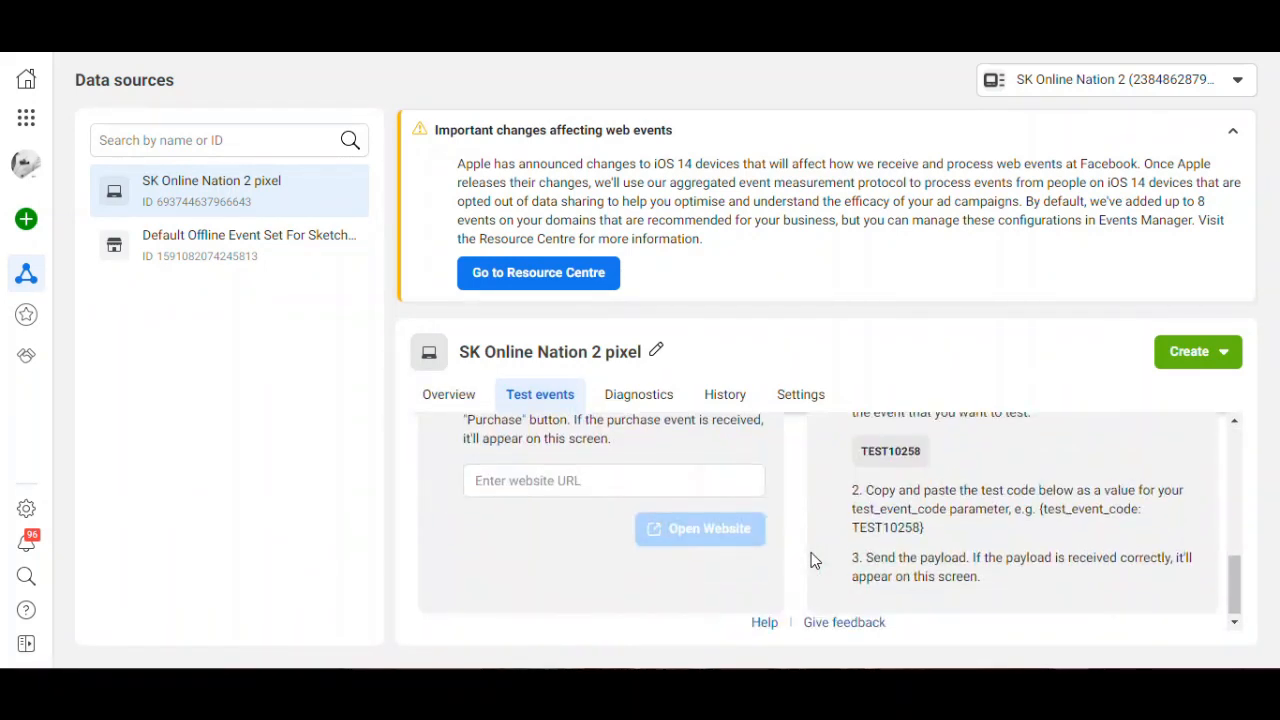
pyautogui.scroll(9, 703, 424)
# - View the pixel's change history and return to its event testing page
pyautogui.click(722, 401)
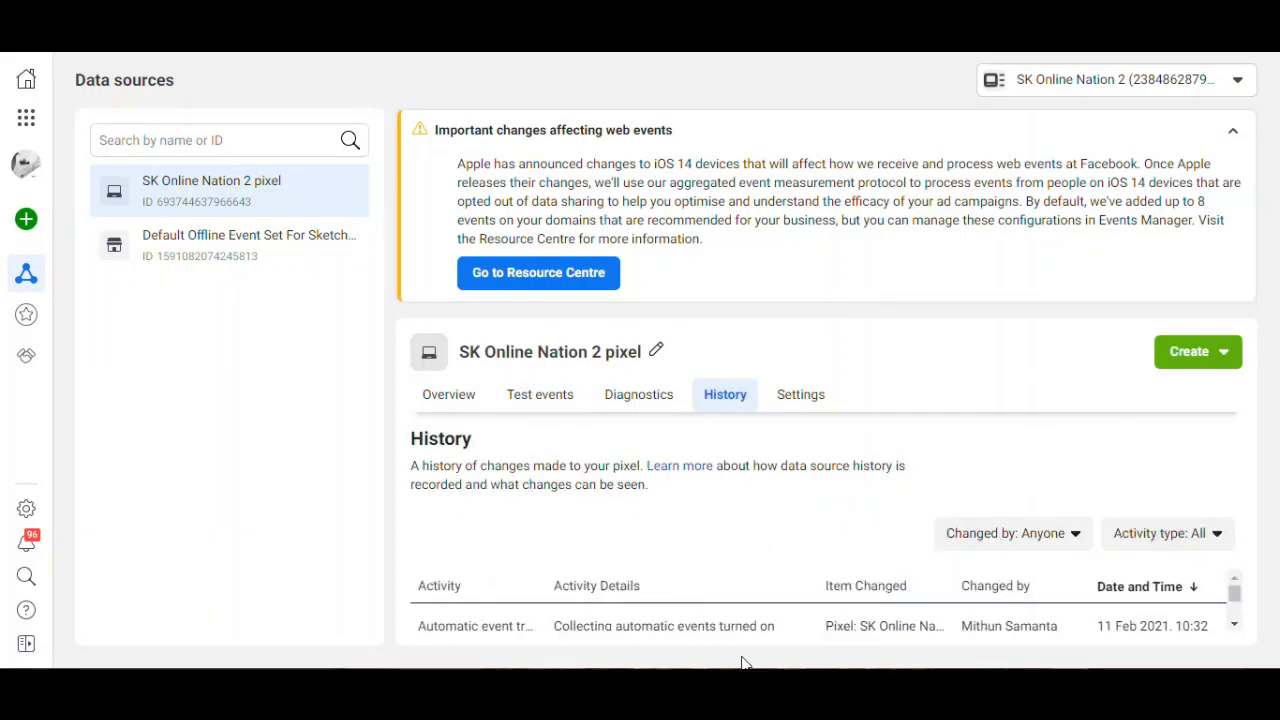
pyautogui.click(514, 399)
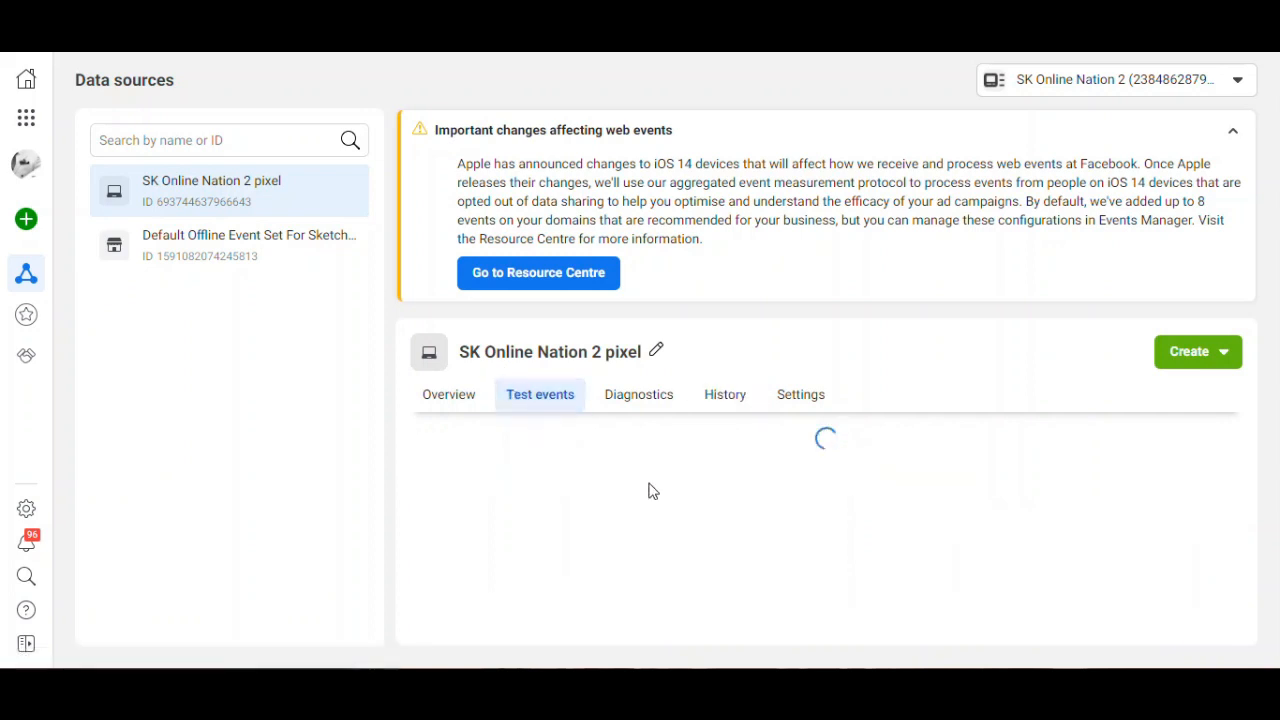
pyautogui.scroll(-3, 735, 491)
pyautogui.scroll(3, 684, 530)
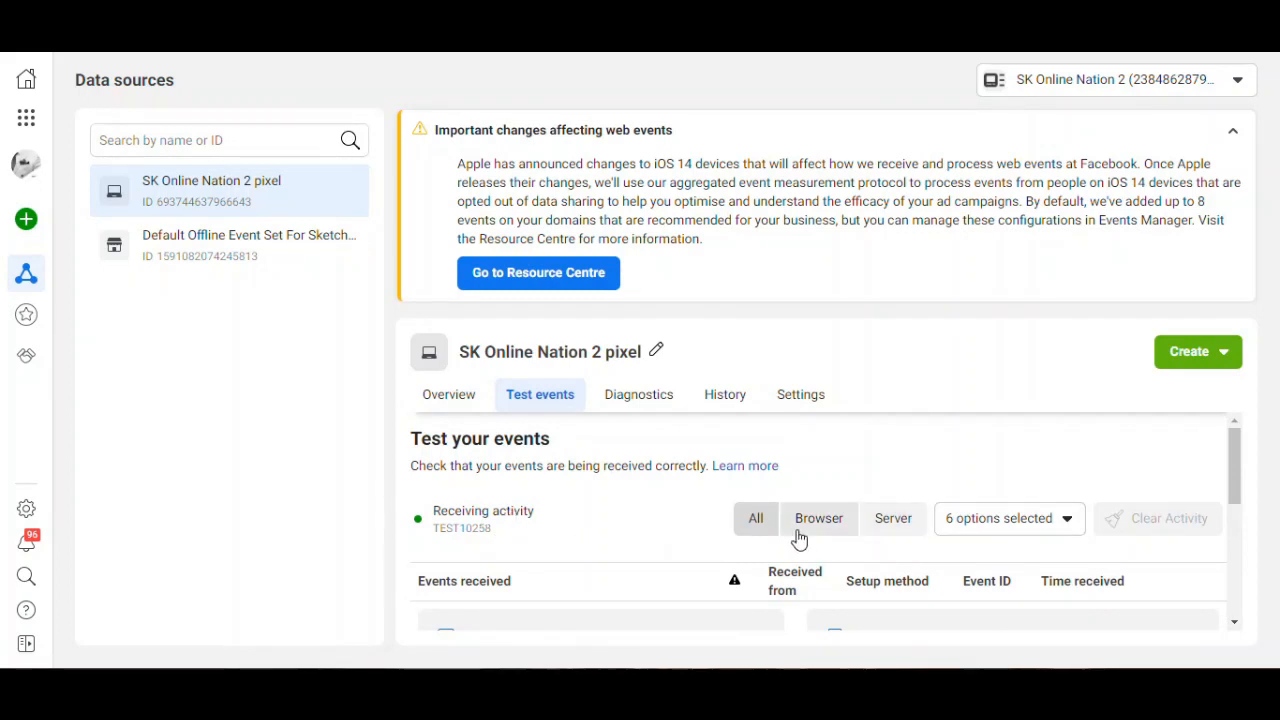
# - Examine the event testing page for received activity, including the browser and server event sections
pyautogui.scroll(-2, 700, 535)
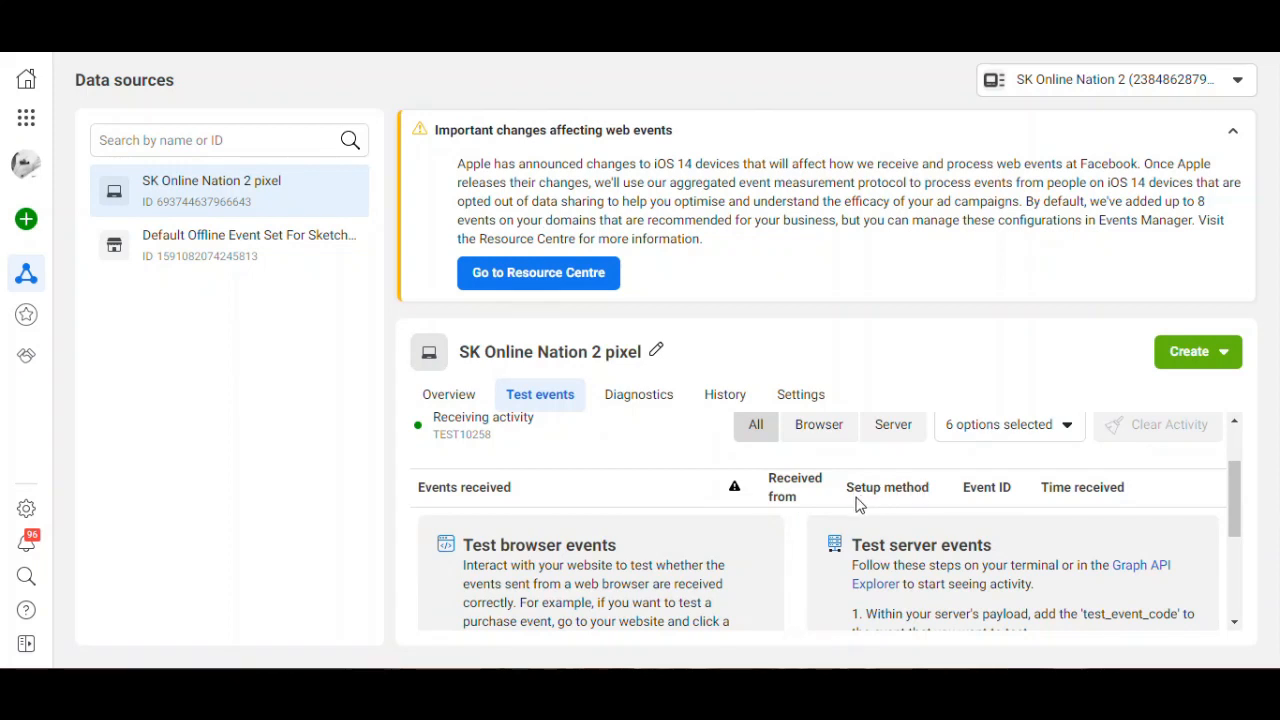
pyautogui.scroll(-1, 1086, 493)
pyautogui.scroll(-3, 1086, 495)
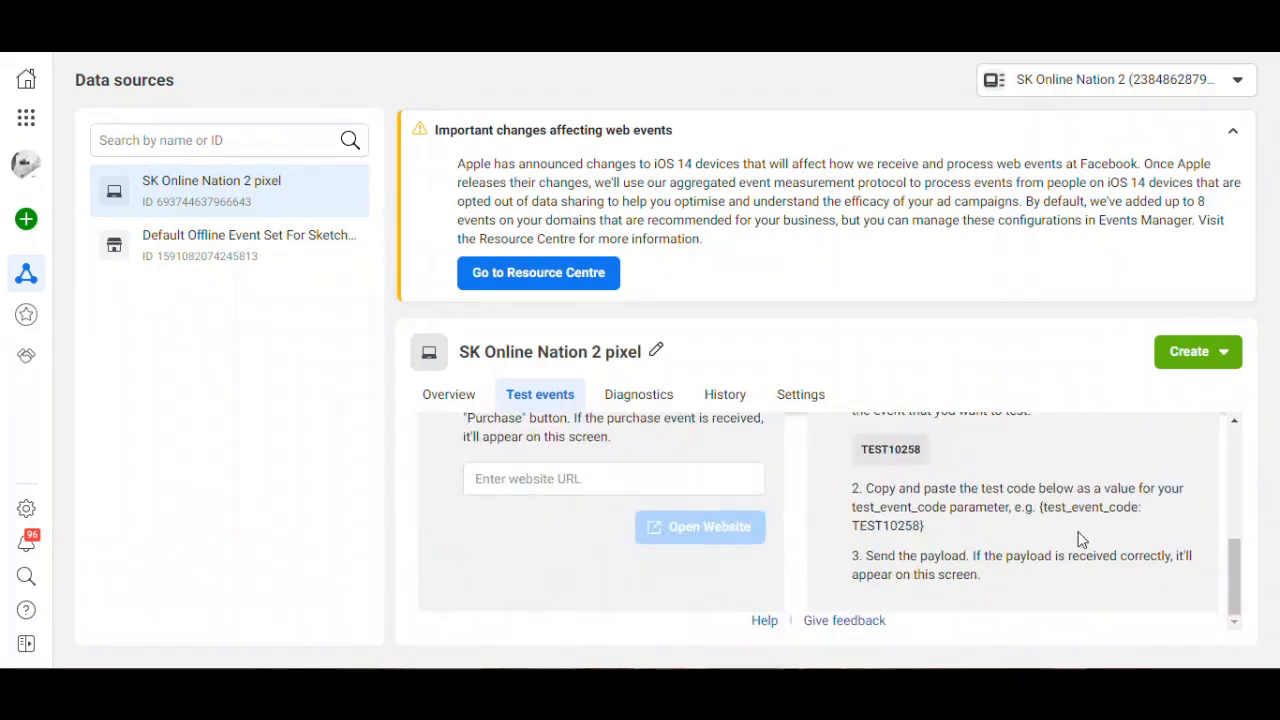
pyautogui.scroll(4, 1090, 510)
pyautogui.scroll(-2, 1117, 569)
pyautogui.scroll(4, 1120, 568)
pyautogui.scroll(-5, 1074, 566)
pyautogui.scroll(5, 655, 568)
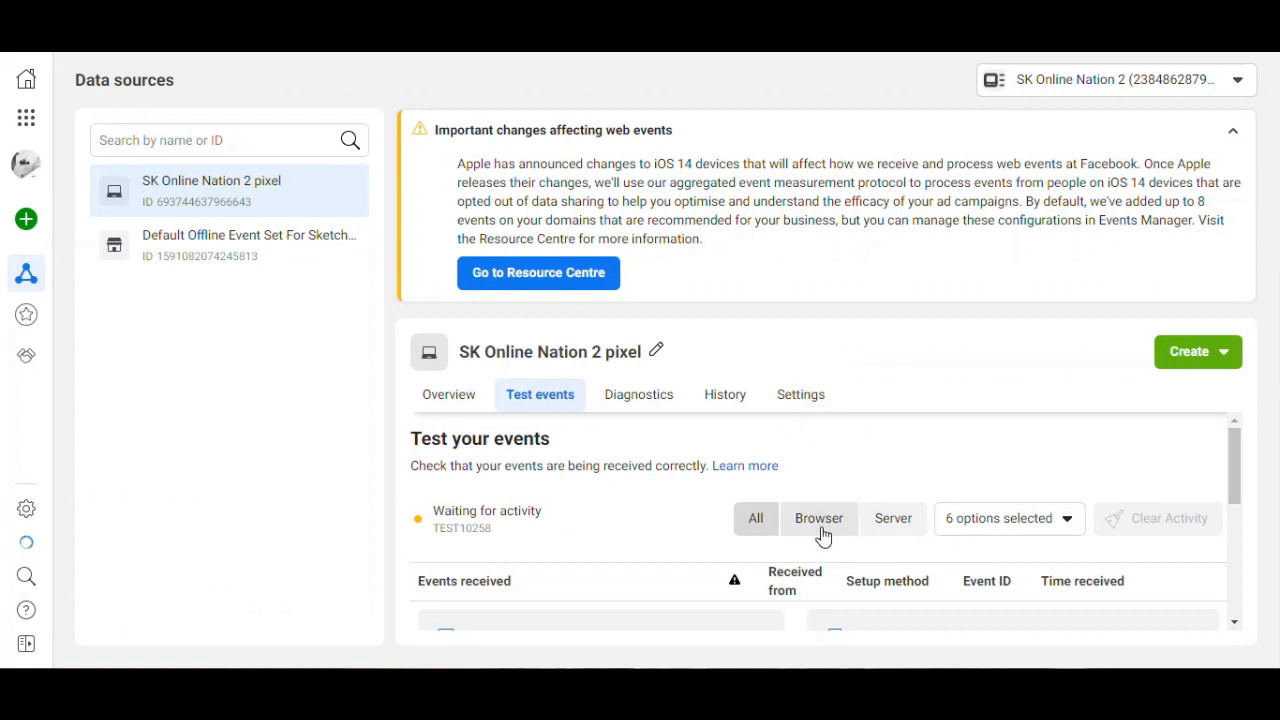
pyautogui.scroll(-1, 843, 480)
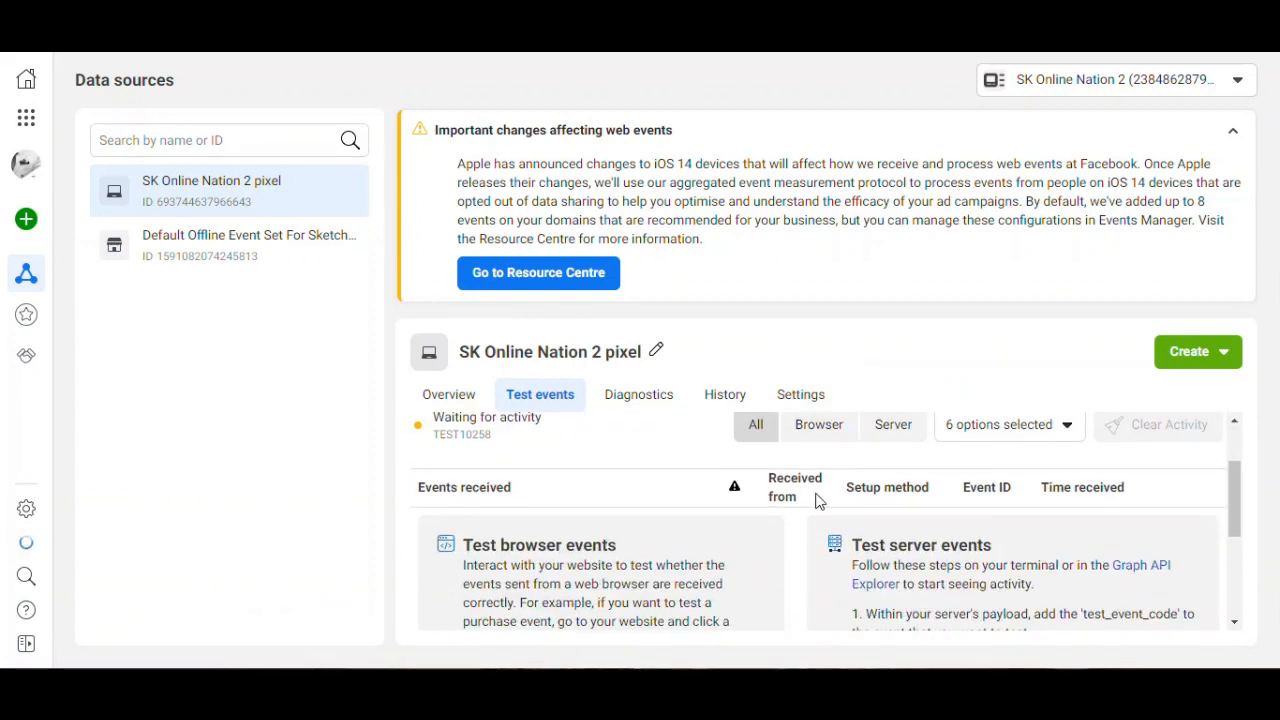
pyautogui.scroll(-1, 815, 500)
pyautogui.scroll(-1, 815, 500)
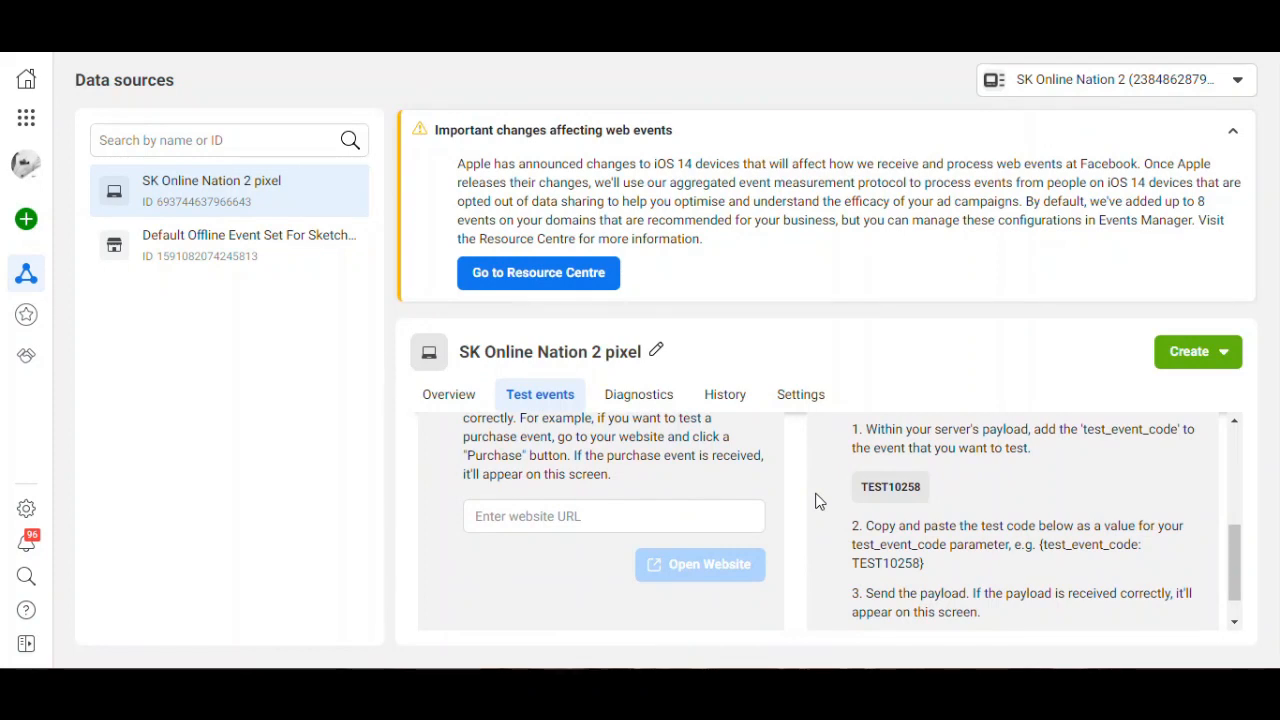
pyautogui.scroll(1, 815, 500)
pyautogui.scroll(2, 815, 500)
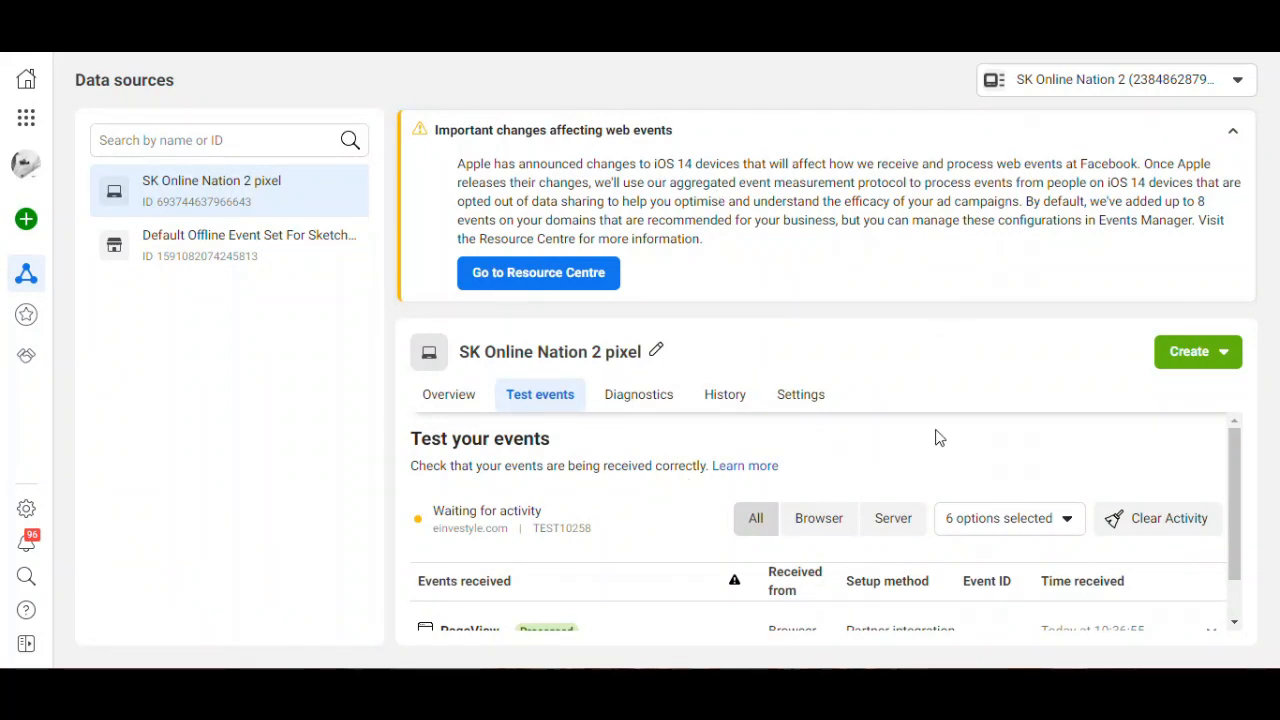
# - Expand the details of the received PageView event and collapse the notice about important changes affecting web events
pyautogui.scroll(-1, 939, 438)
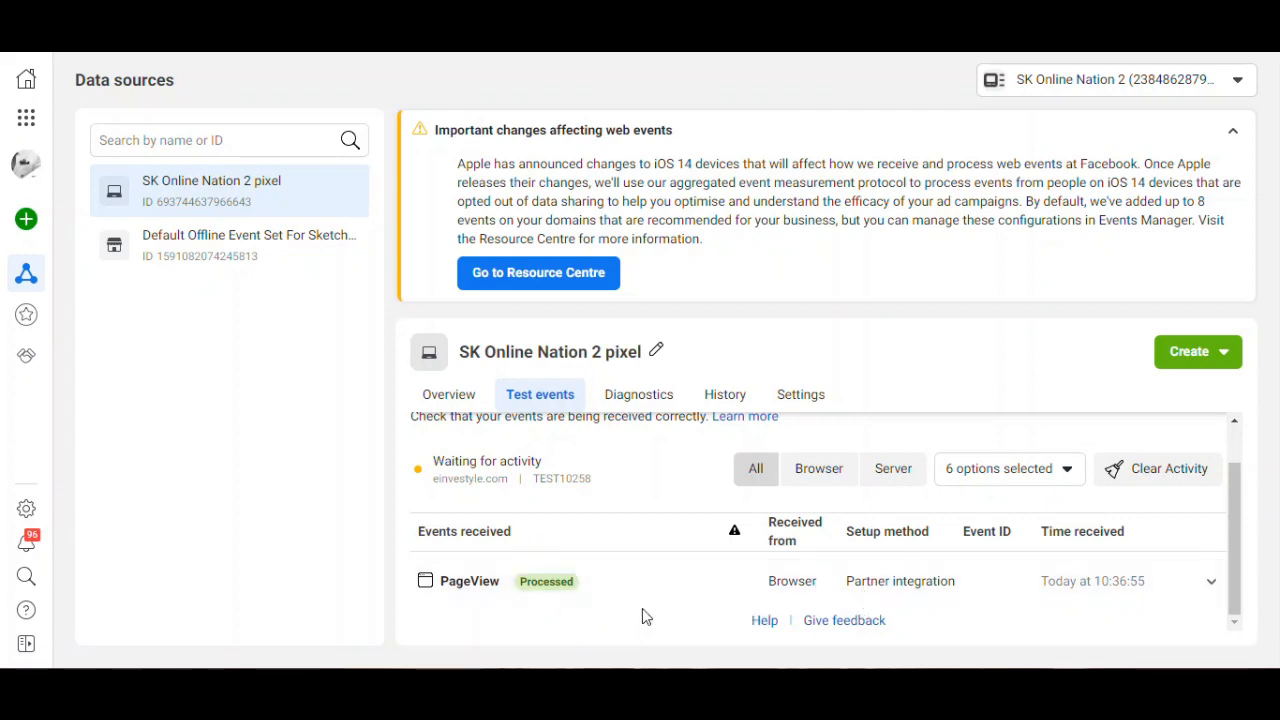
pyautogui.click(1211, 581)
pyautogui.scroll(-1, 799, 531)
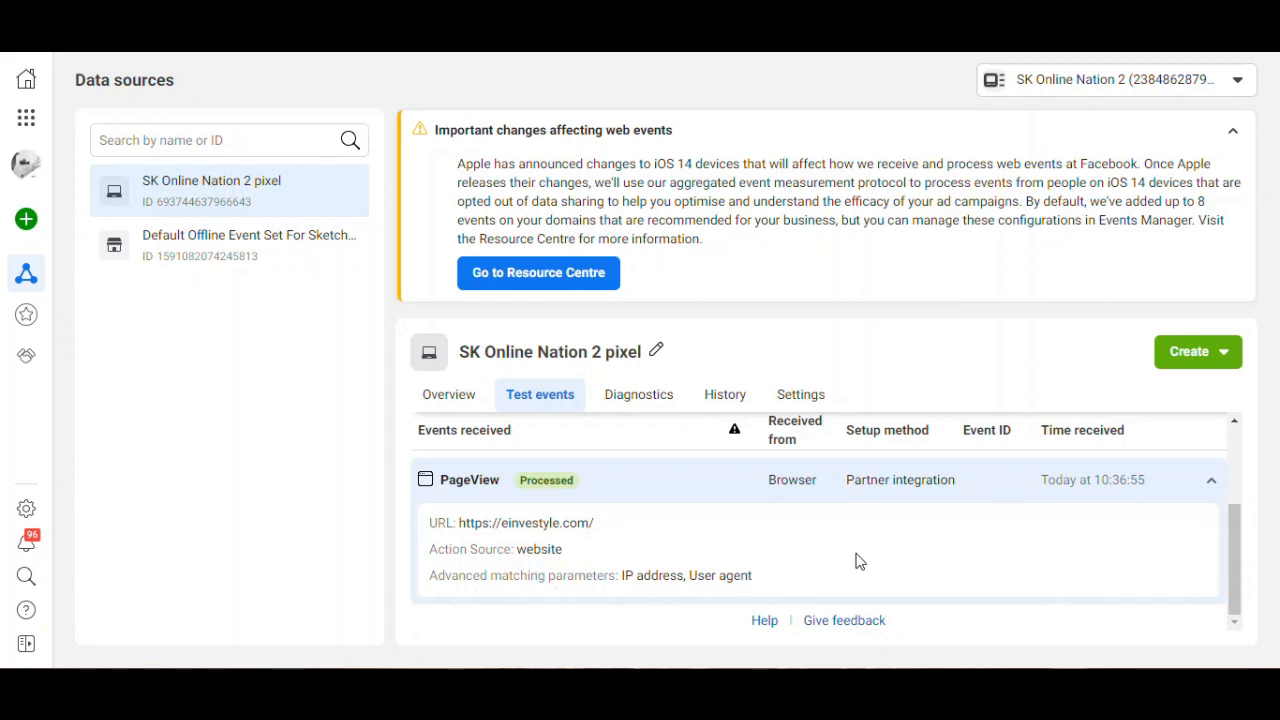
pyautogui.scroll(3, 760, 525)
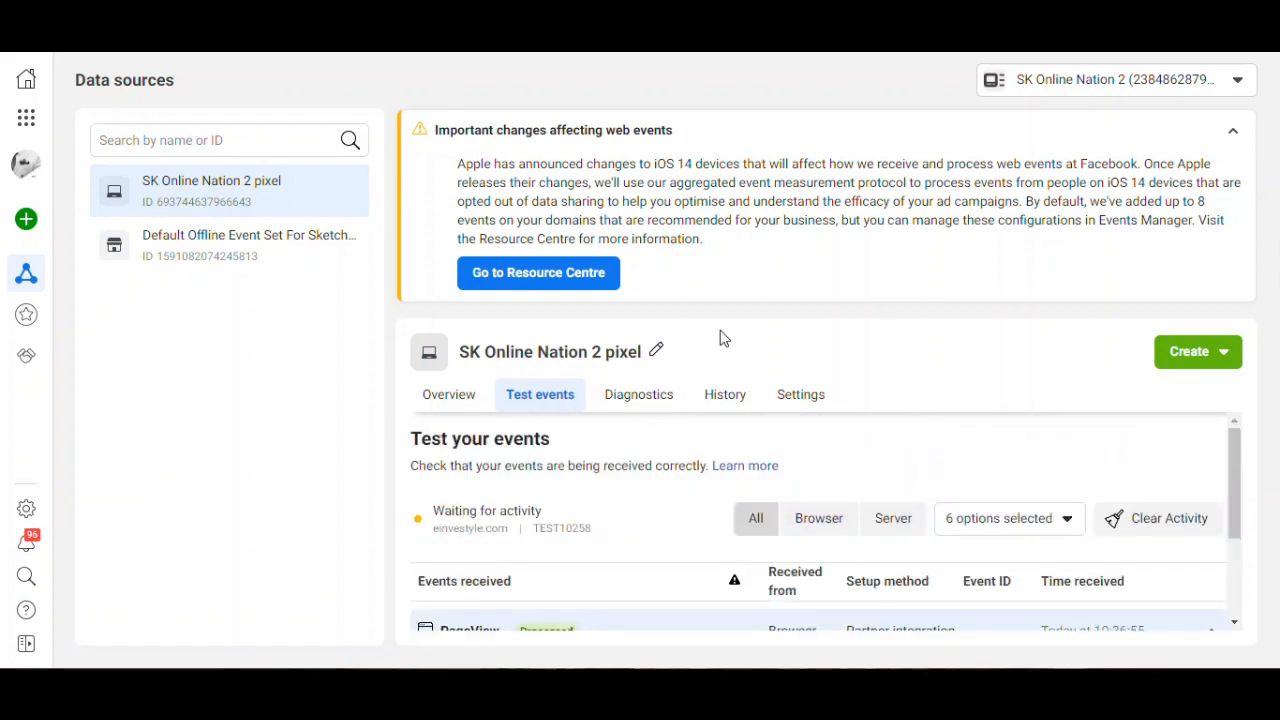
pyautogui.click(1234, 138)
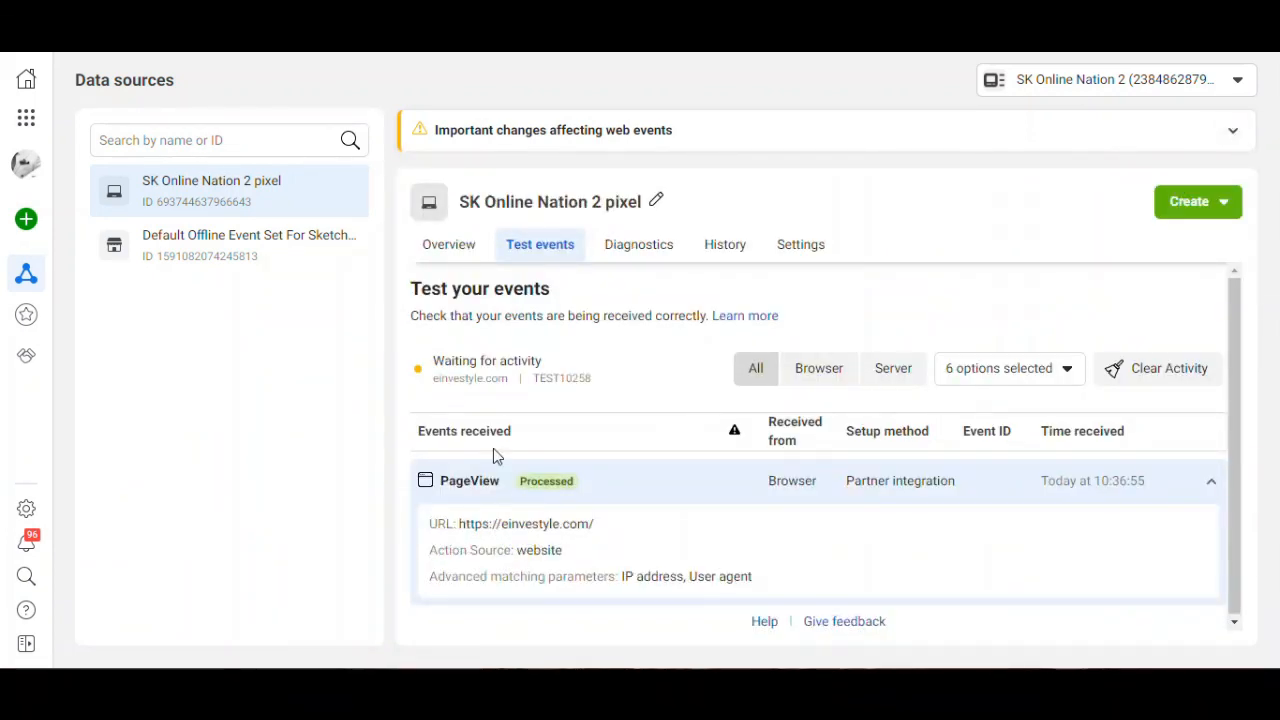